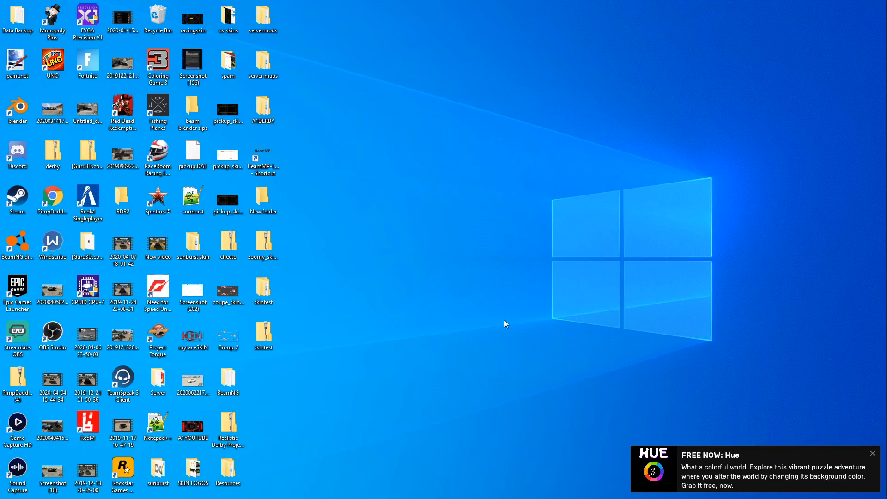
# Step: Copy the vehicles folder out of the zipped skintest archive on the desktop and minimize its window
pyautogui.moveTo(264, 334); pyautogui.dragTo(261, 329)
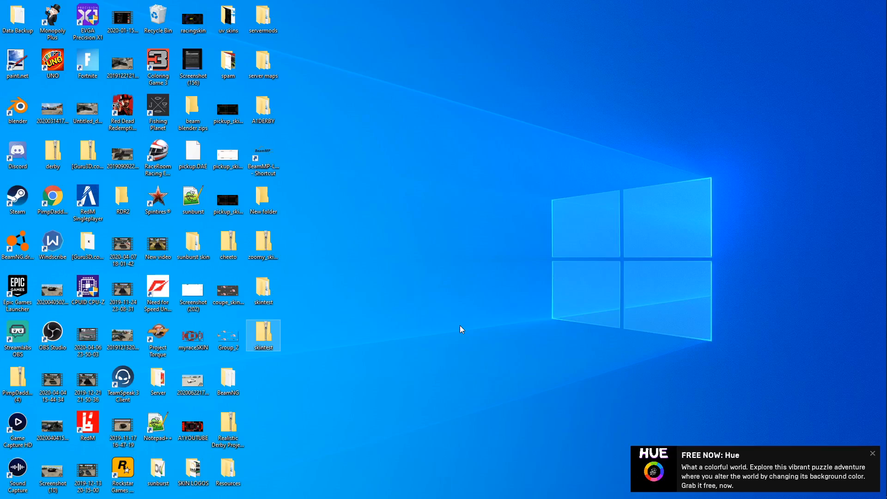
pyautogui.doubleClick(269, 336)
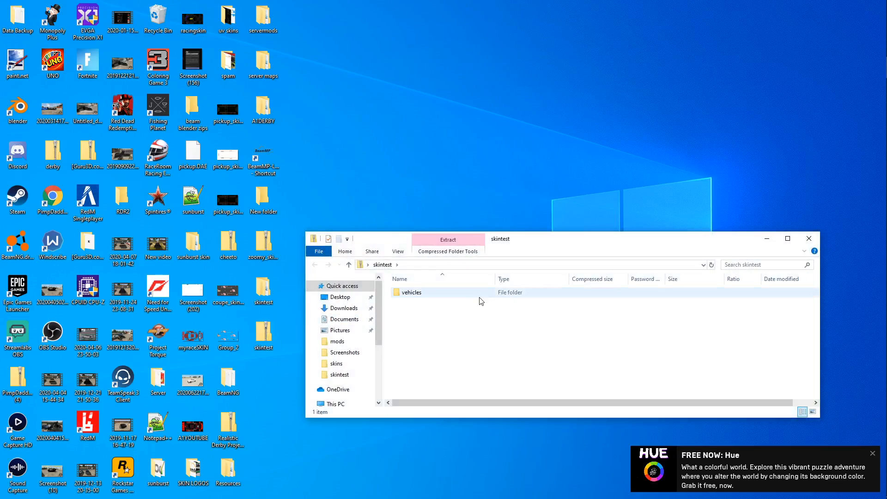
pyautogui.click(481, 296)
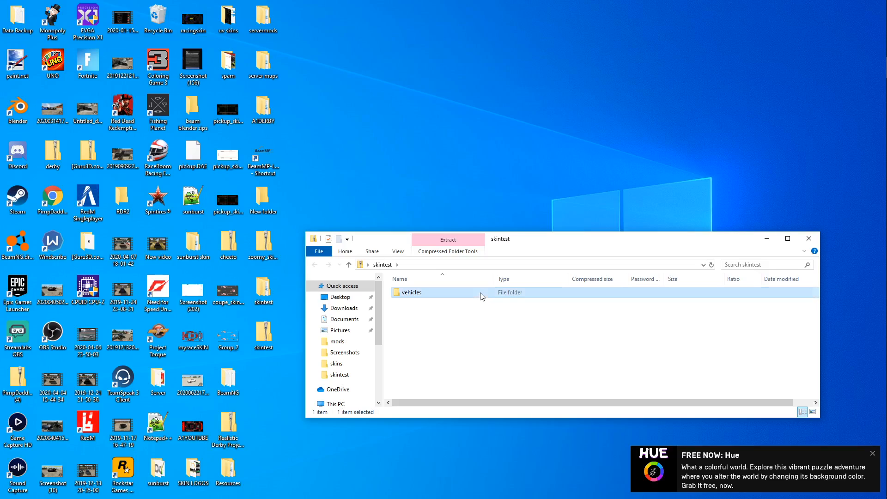
pyautogui.rightClick(482, 295)
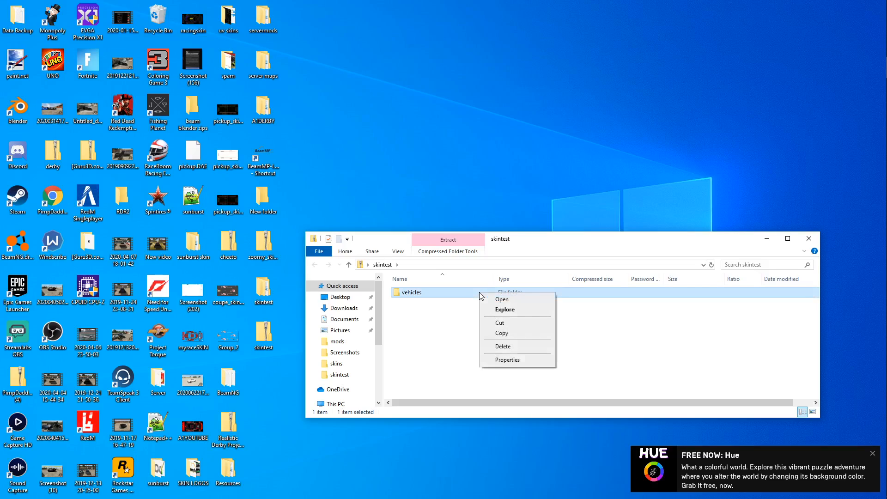
pyautogui.click(503, 334)
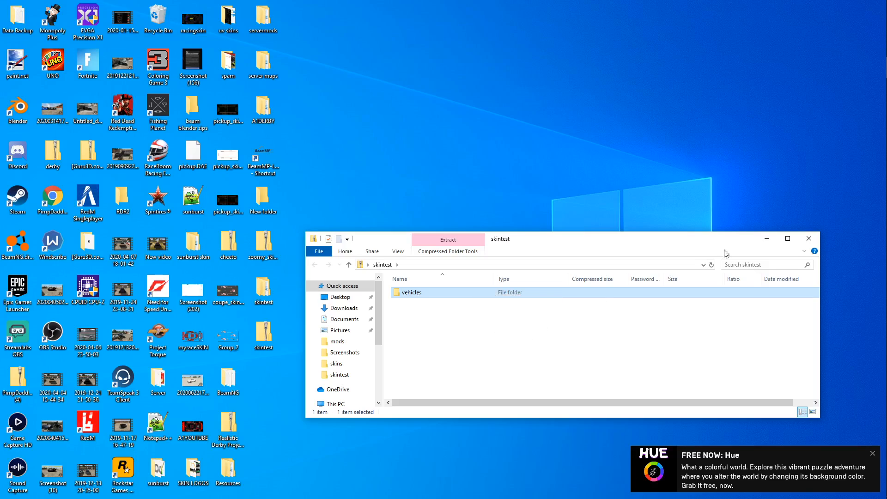
pyautogui.click(768, 239)
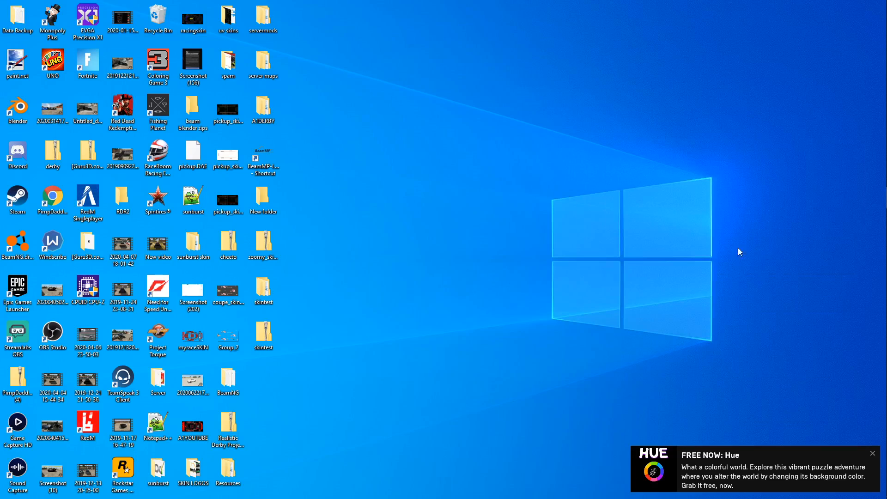
# Step: Create a new folder on the desktop named youtube
pyautogui.rightClick(447, 316)
pyautogui.moveTo(465, 408)
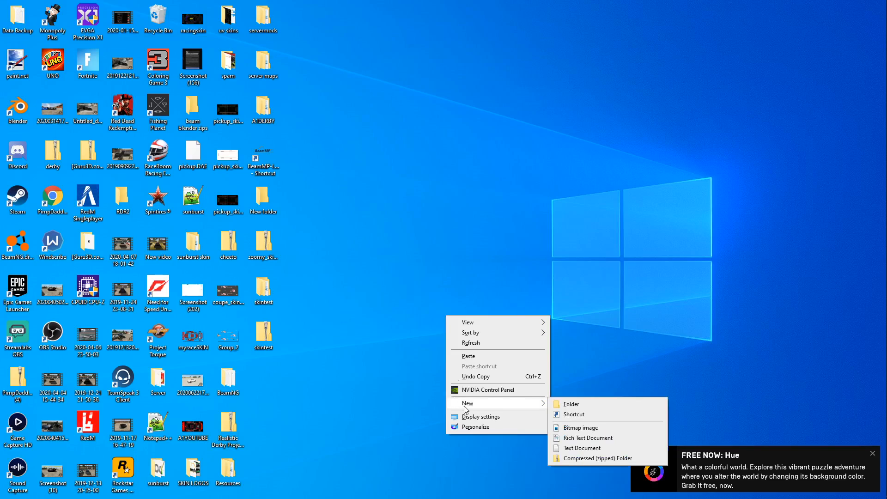
pyautogui.click(564, 404)
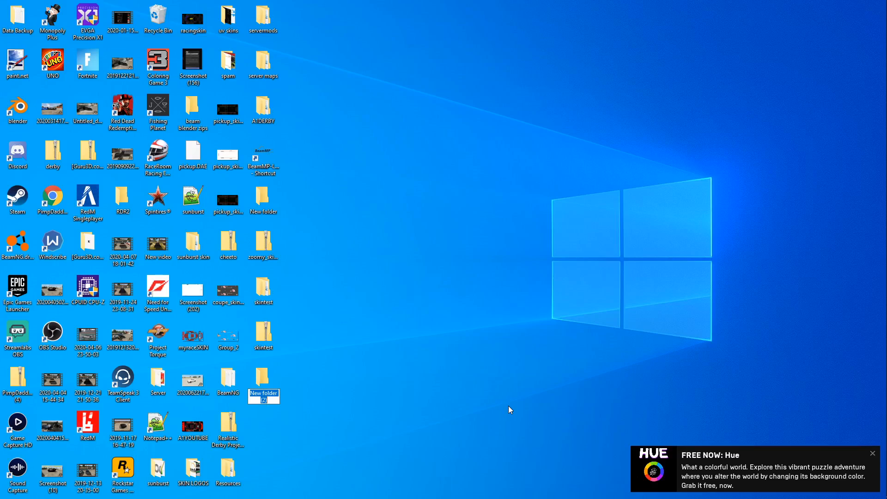
pyautogui.write('y')
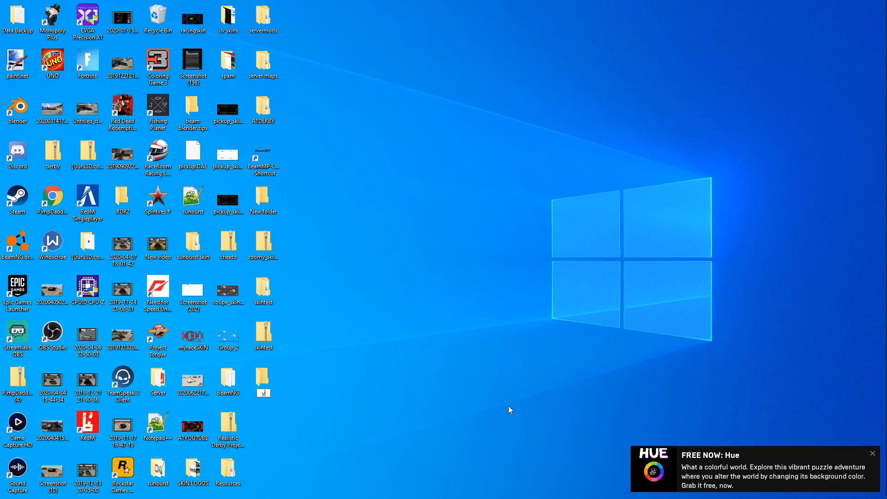
pyautogui.write('outube')
pyautogui.press('Return')
# Step: Paste the copied vehicles folder into the youtube folder
pyautogui.doubleClick(274, 378)
pyautogui.rightClick(466, 343)
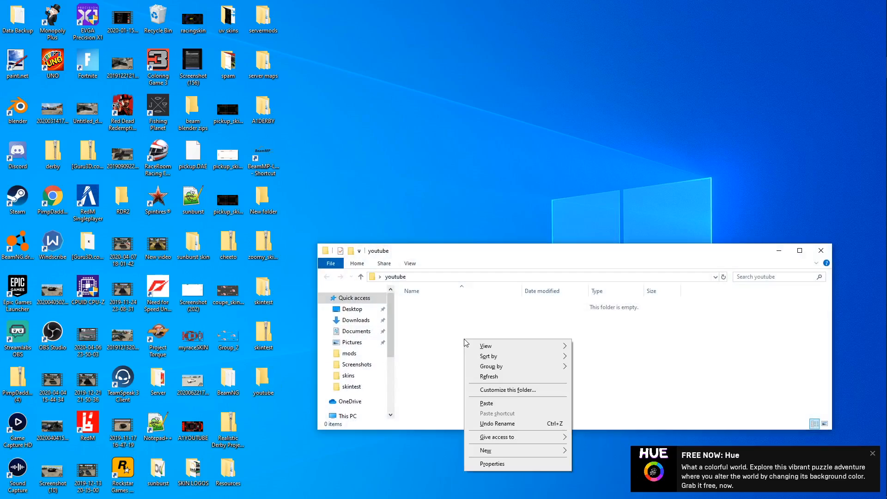
pyautogui.click(448, 342)
pyautogui.rightClick(448, 342)
pyautogui.click(485, 406)
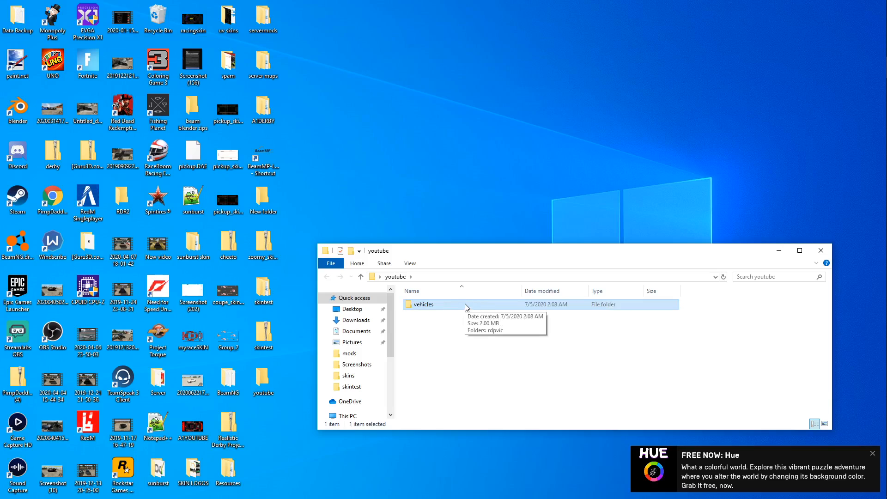
# Step: Open the materials file from vehicles/rdpvic/skintestskin/skins in Notepad++ and close the folder window
pyautogui.doubleClick(466, 305)
pyautogui.doubleClick(466, 304)
pyautogui.doubleClick(465, 305)
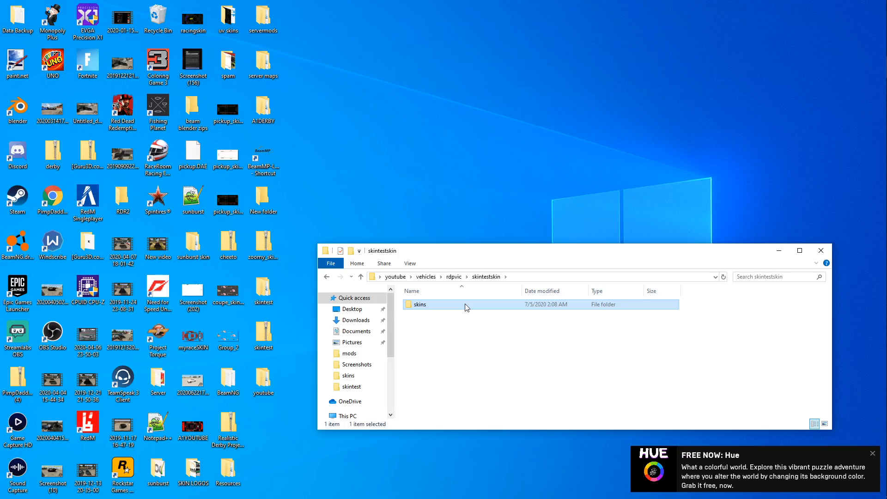
pyautogui.doubleClick(465, 305)
pyautogui.doubleClick(465, 305)
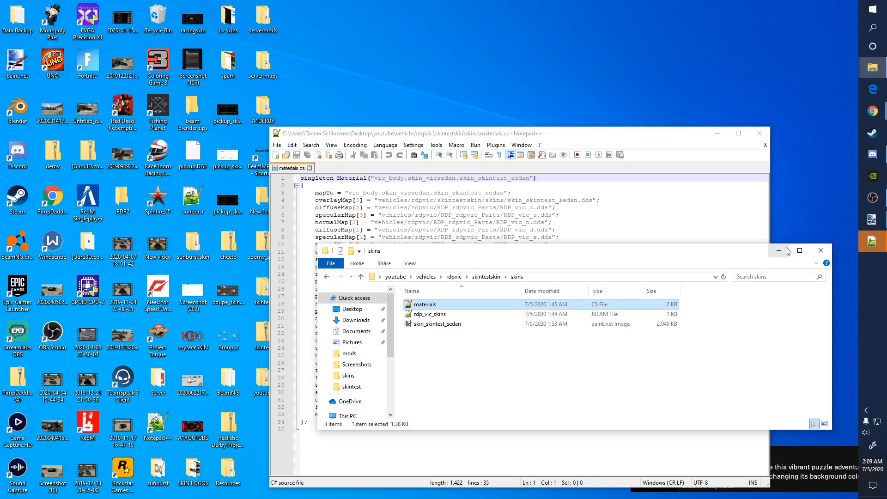
pyautogui.click(819, 255)
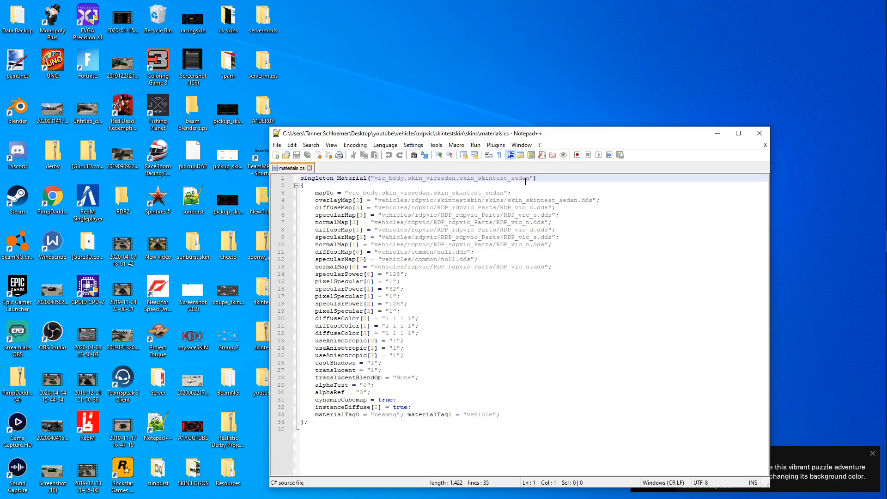
pyautogui.moveTo(530, 180); pyautogui.dragTo(513, 178)
pyautogui.click(531, 182)
pyautogui.click(529, 181)
pyautogui.click(311, 144)
pyautogui.click(319, 156)
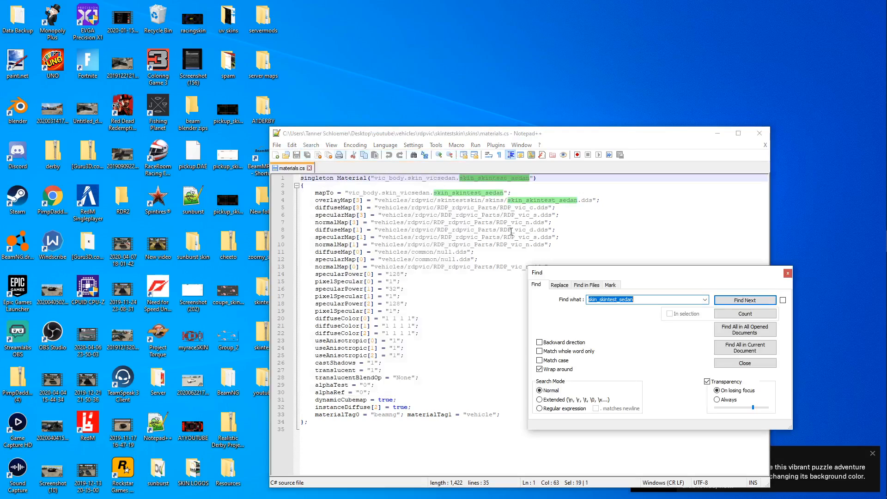
pyautogui.click(559, 285)
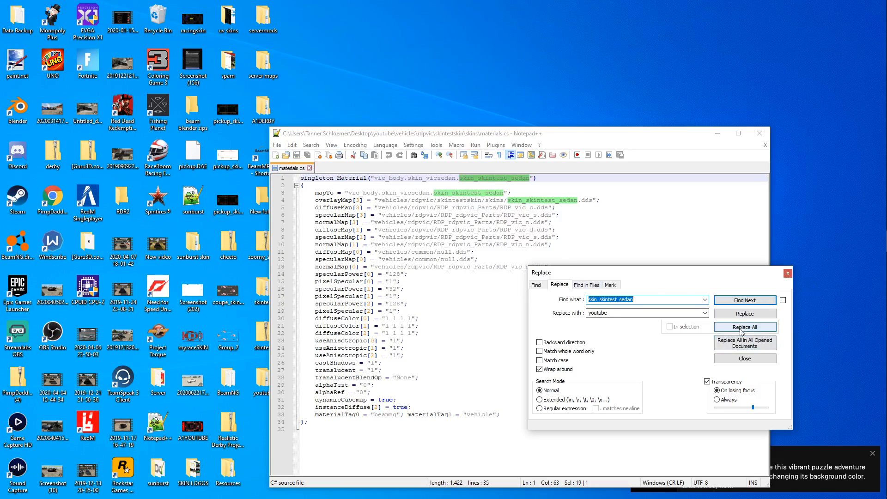
pyautogui.click(789, 274)
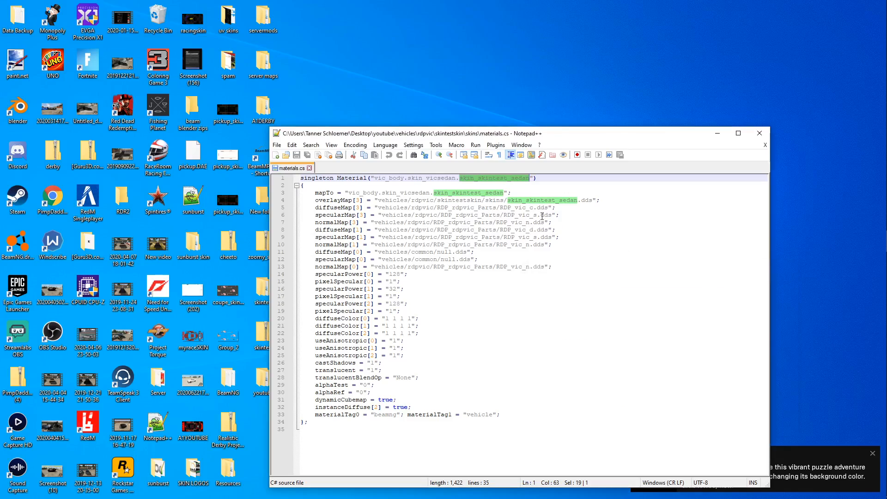
# Step: Delete skintest from the material name on line 1 and enter skintest there again
pyautogui.click(507, 178)
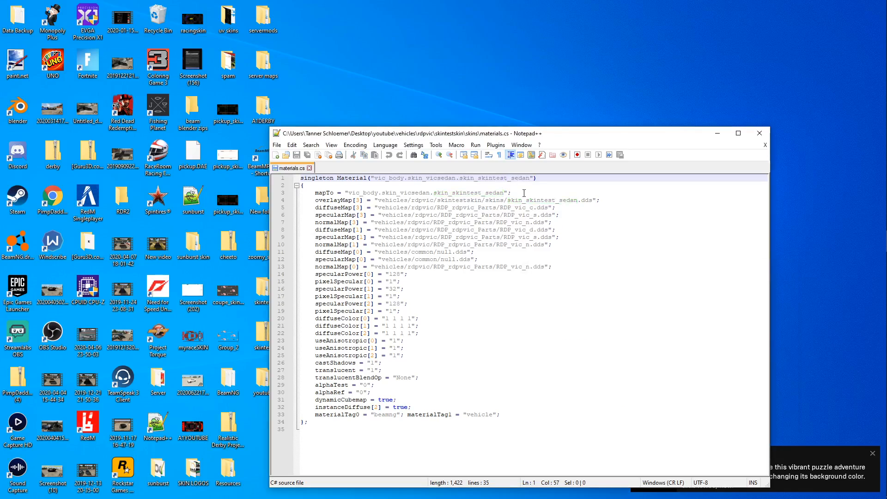
pyautogui.press('BackSpace')
pyautogui.press('BackSpace')
pyautogui.press('BackSpace')
pyautogui.press('BackSpace')
pyautogui.press('BackSpace')
pyautogui.press('BackSpace')
pyautogui.press('BackSpace')
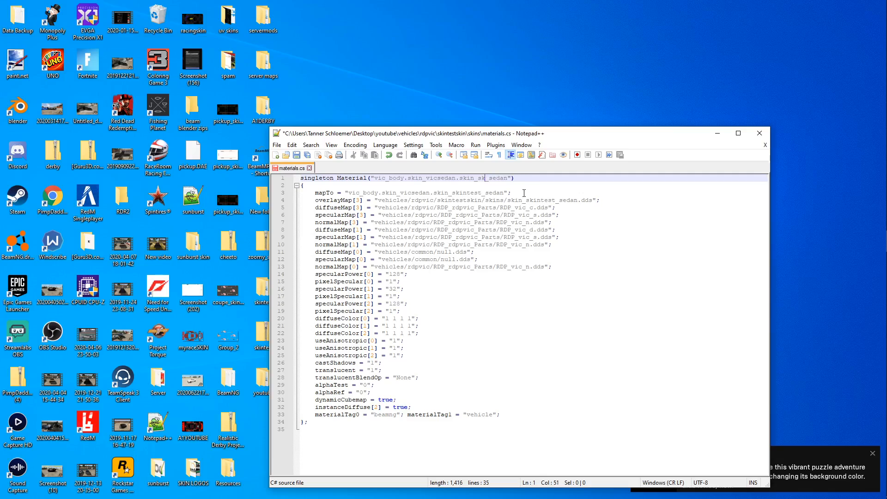
pyautogui.press('BackSpace')
pyautogui.write('skintest')
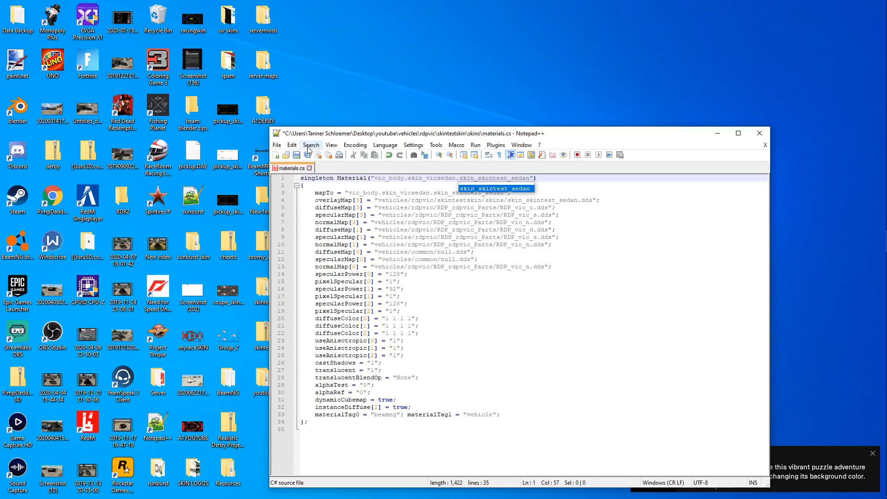
# Step: Replace every occurrence of skintest with youtube in materials.cs and close the replace dialog
pyautogui.click(292, 146)
pyautogui.moveTo(311, 145)
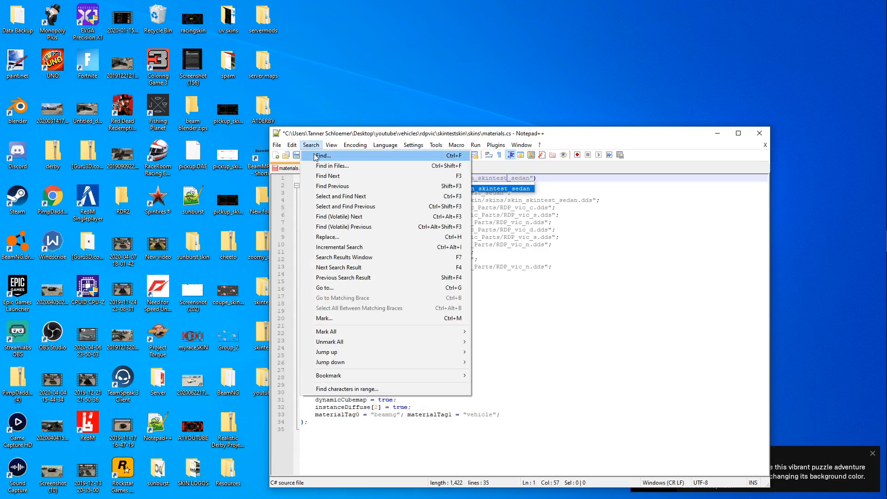
pyautogui.click(345, 155)
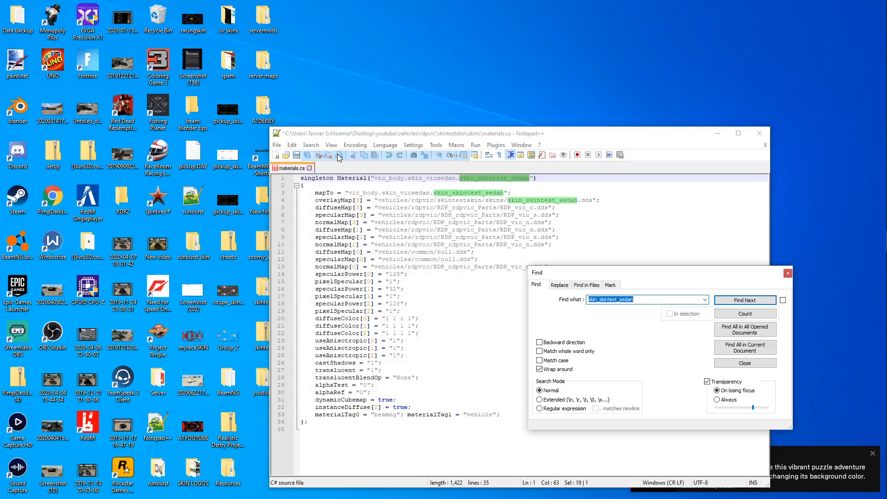
pyautogui.click(560, 284)
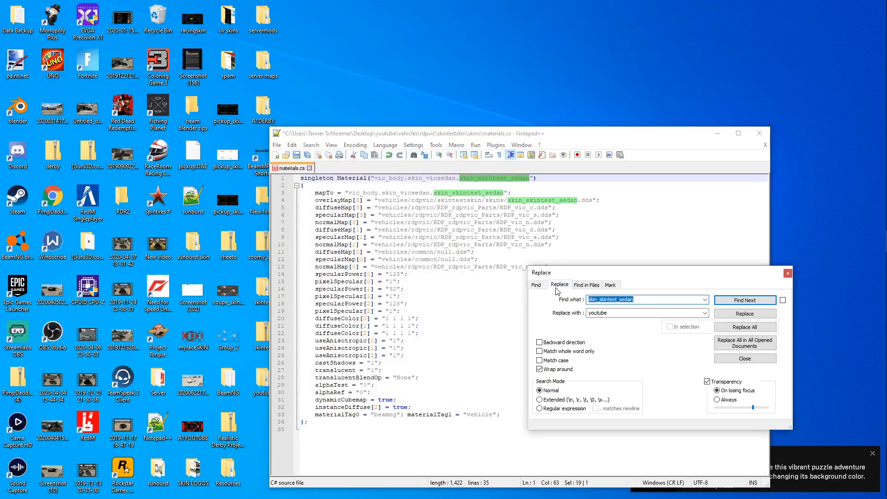
pyautogui.click(601, 301)
pyautogui.press('BackSpace')
pyautogui.press('BackSpace')
pyautogui.press('BackSpace')
pyautogui.press('BackSpace')
pyautogui.press('BackSpace')
pyautogui.press('BackSpace')
pyautogui.press('BackSpace')
pyautogui.press('BackSpace')
pyautogui.click(625, 314)
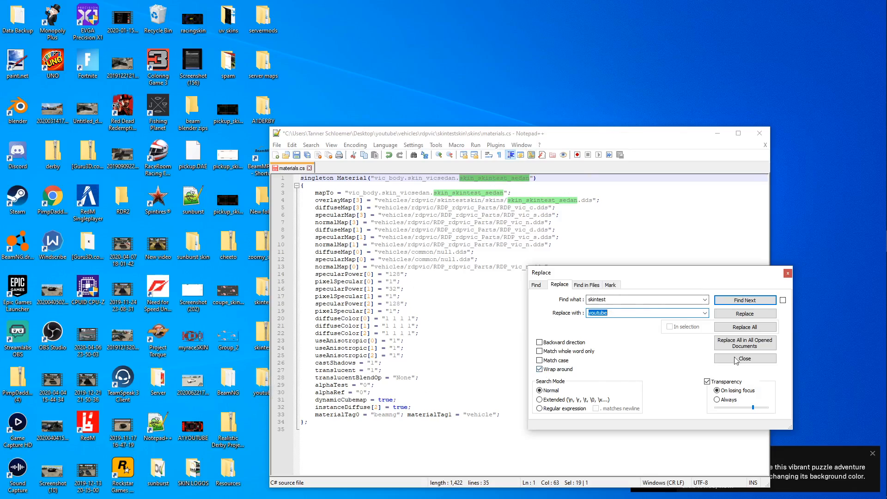
pyautogui.click(748, 327)
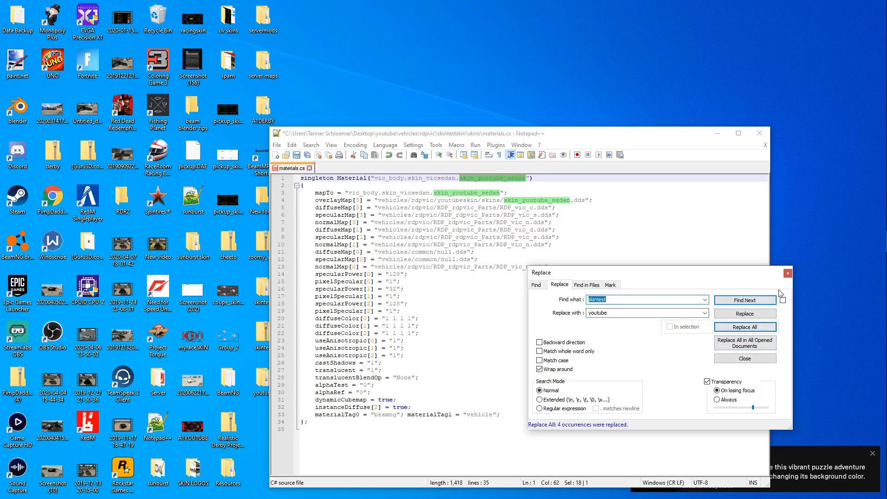
pyautogui.click(788, 274)
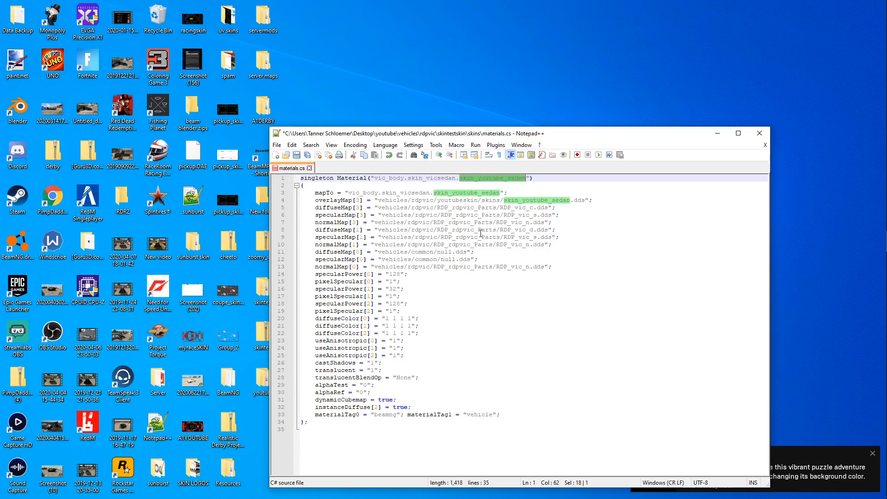
# Step: Save materials.cs and minimize the editor window
pyautogui.click(277, 145)
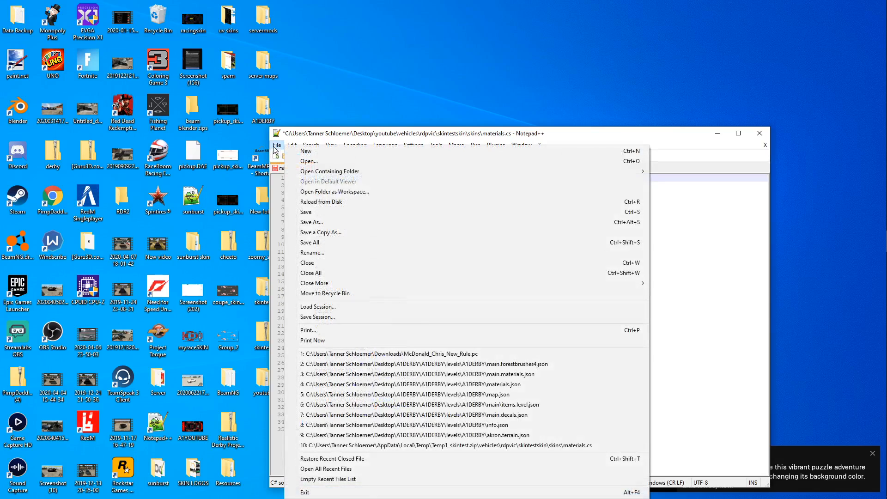
pyautogui.click(322, 213)
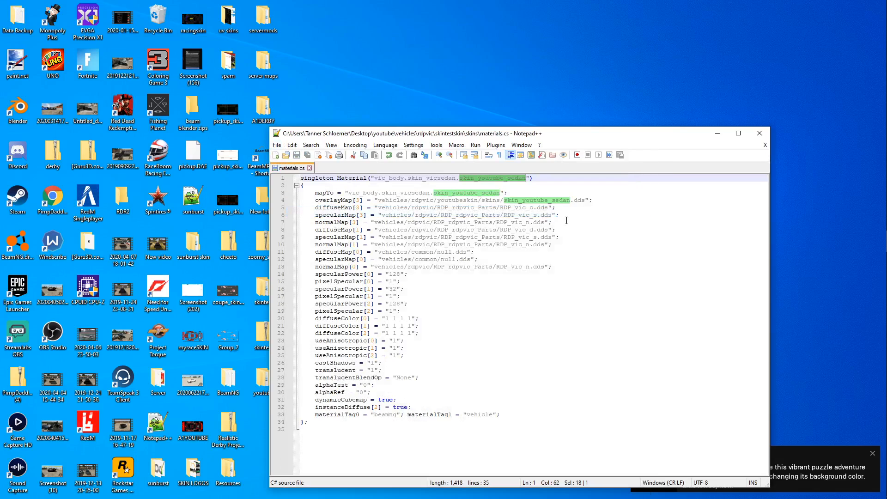
pyautogui.click(721, 135)
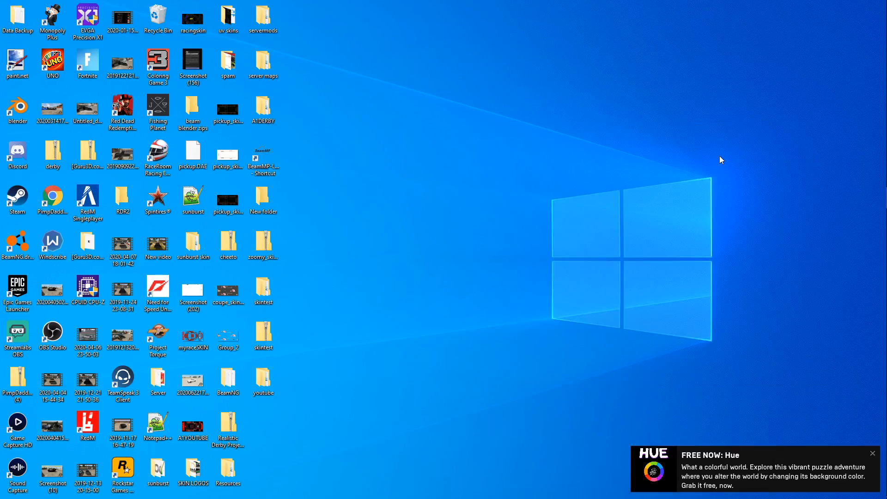
# Step: Open the rdp_vic_skins JBEAM file from youtube/vehicles/rdpvic/skintestskin/skins in Notepad++
pyautogui.doubleClick(264, 381)
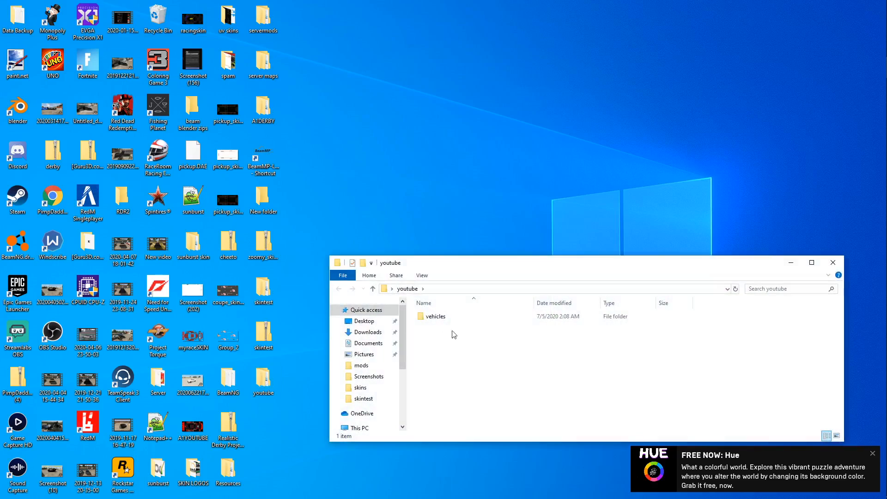
pyautogui.doubleClick(468, 315)
pyautogui.doubleClick(467, 317)
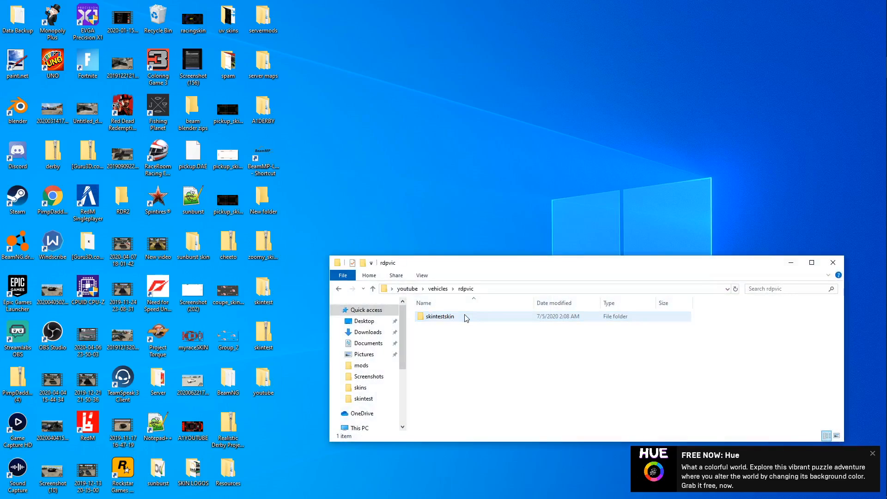
pyautogui.doubleClick(466, 318)
pyautogui.doubleClick(469, 319)
pyautogui.doubleClick(464, 327)
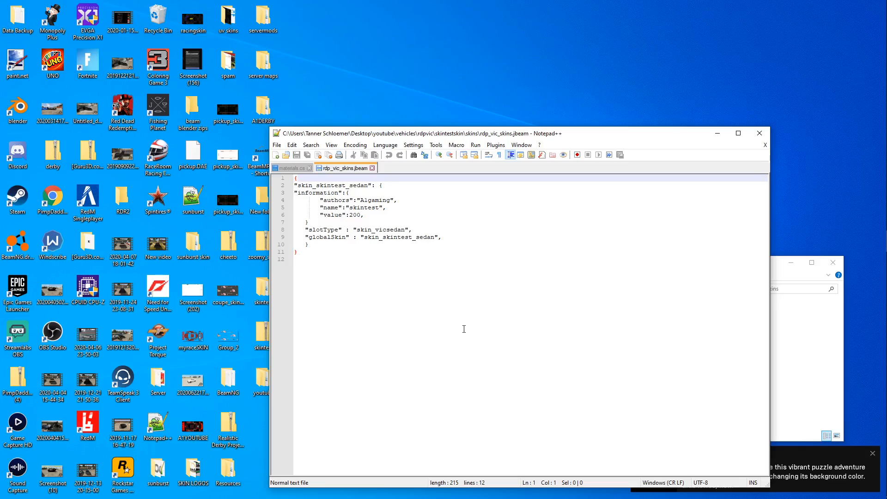
# Step: Replace every occurrence of skintest with youtube in rdp_vic_skins.jbeam and close the replace dialog
pyautogui.click(293, 149)
pyautogui.moveTo(301, 149)
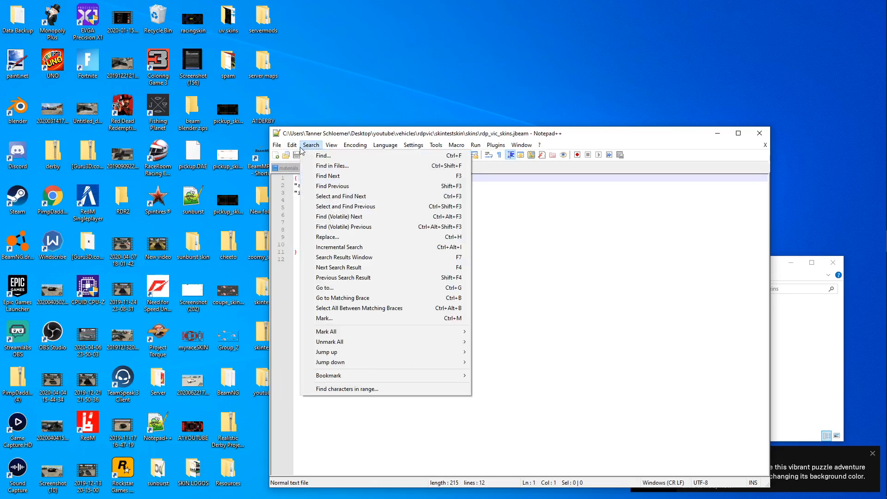
pyautogui.click(324, 156)
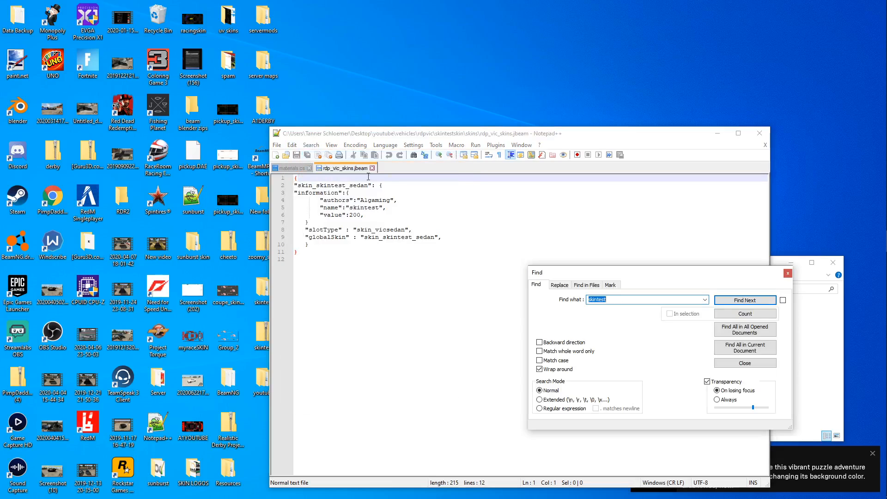
pyautogui.click(560, 285)
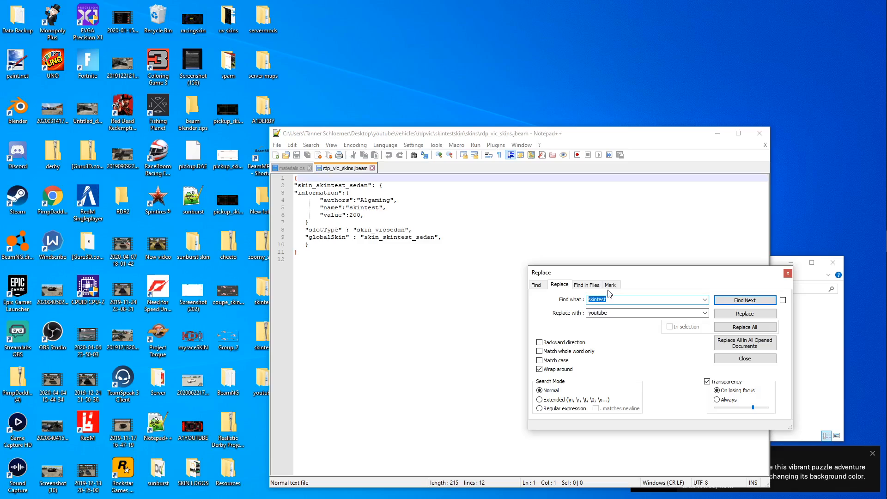
pyautogui.click(739, 328)
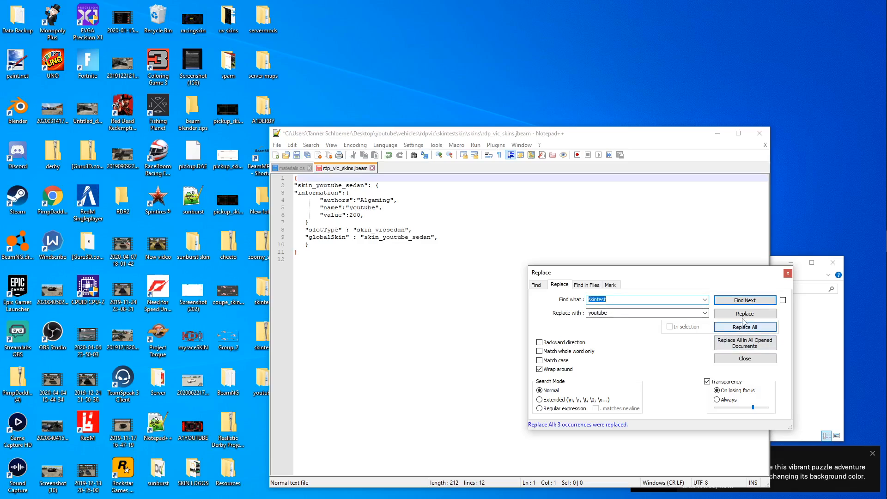
pyautogui.click(788, 273)
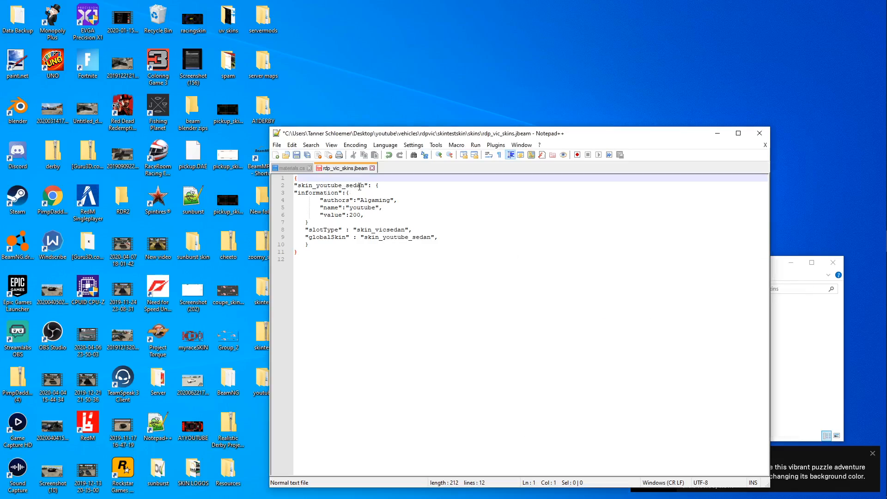
# Step: Save rdp_vic_skins.jbeam and close the editor window
pyautogui.moveTo(365, 186)
pyautogui.mouseDown()
pyautogui.moveTo(349, 186)
pyautogui.moveTo(362, 186)
pyautogui.mouseUp()
pyautogui.click(461, 215)
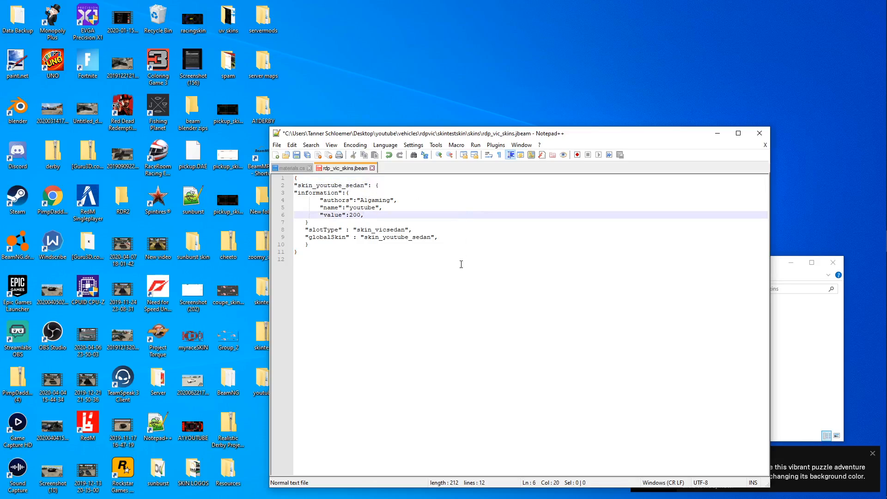
pyautogui.moveTo(386, 202)
pyautogui.mouseDown()
pyautogui.moveTo(365, 202)
pyautogui.moveTo(384, 202)
pyautogui.mouseUp()
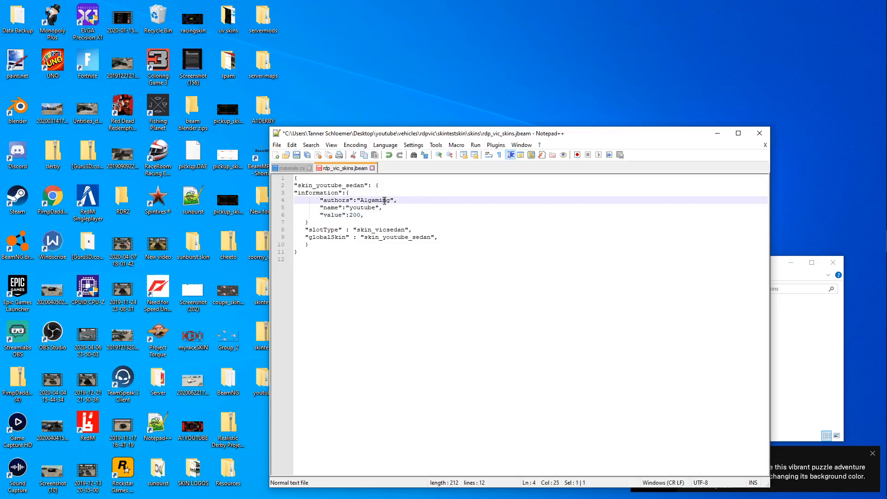
pyautogui.click(359, 209)
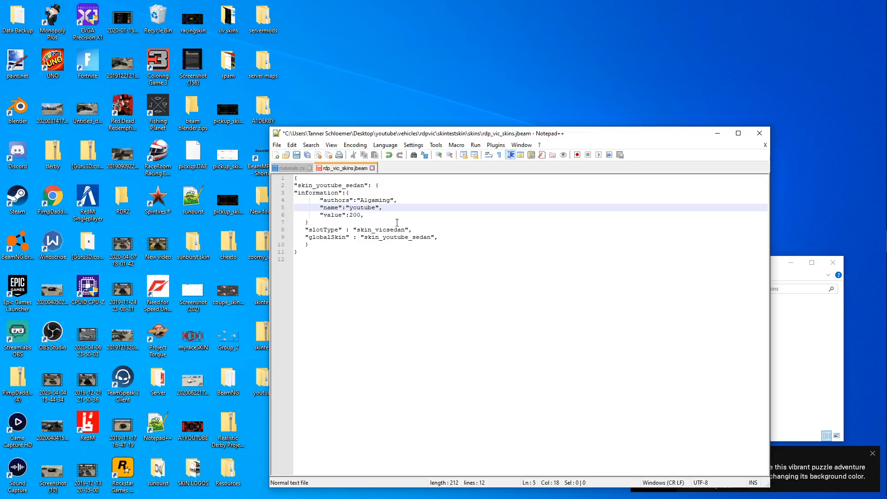
pyautogui.click(277, 145)
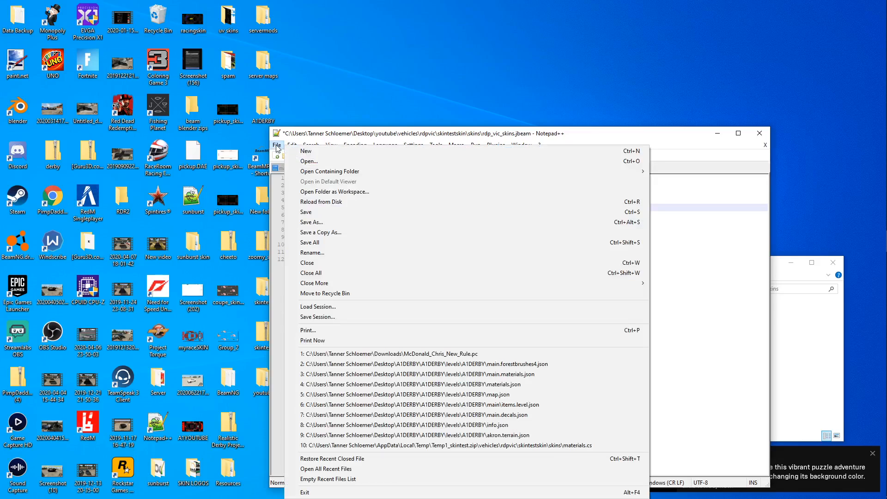
pyautogui.click(337, 215)
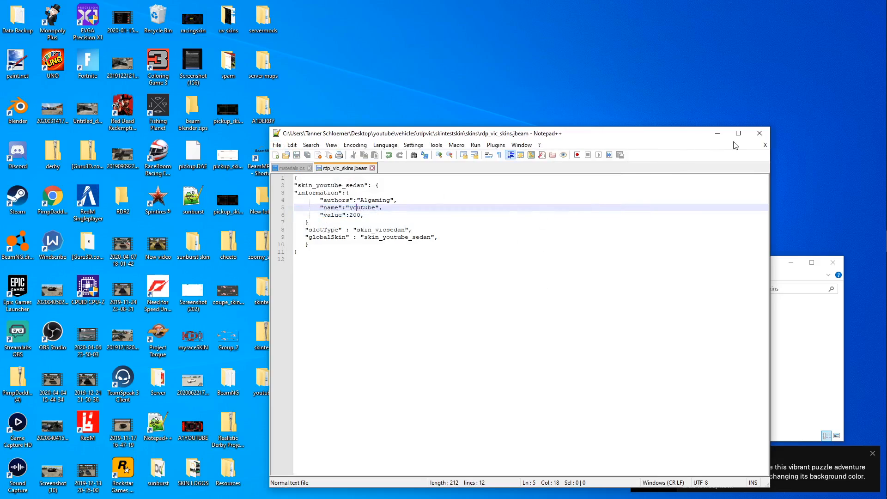
pyautogui.click(765, 135)
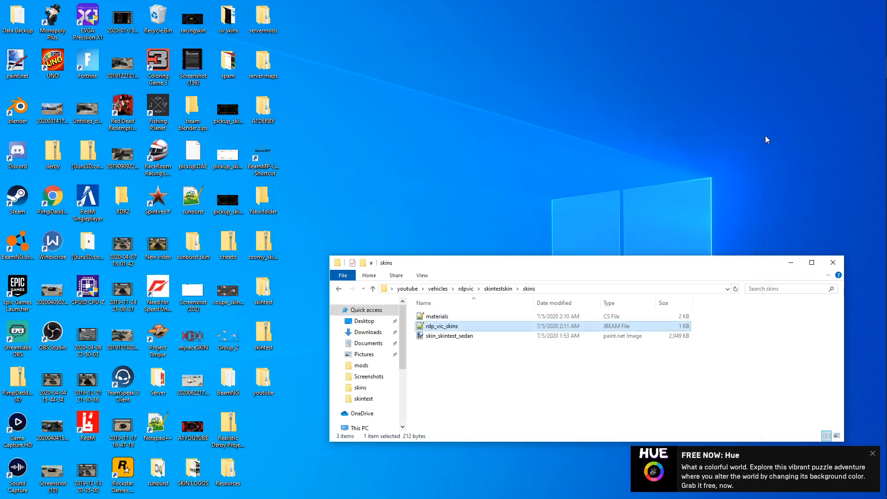
# Step: Reopen materials.cs to check its renamed skin entries, and close the editor again
pyautogui.doubleClick(513, 317)
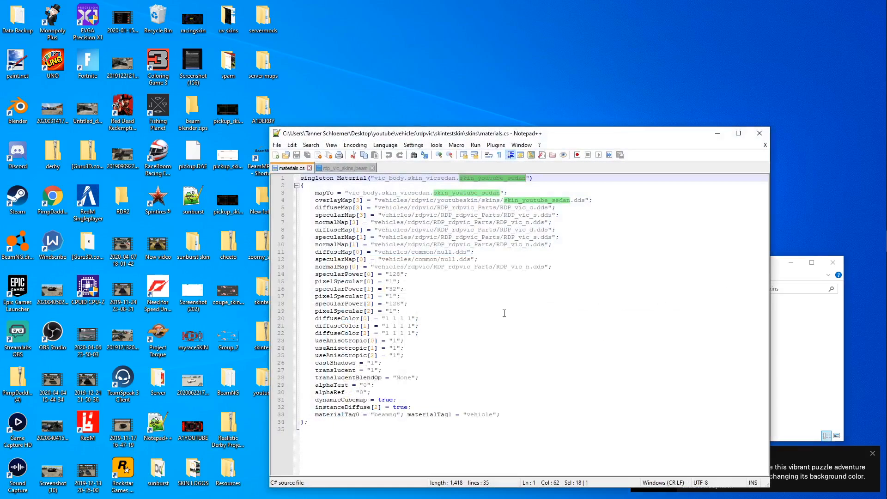
pyautogui.click(760, 134)
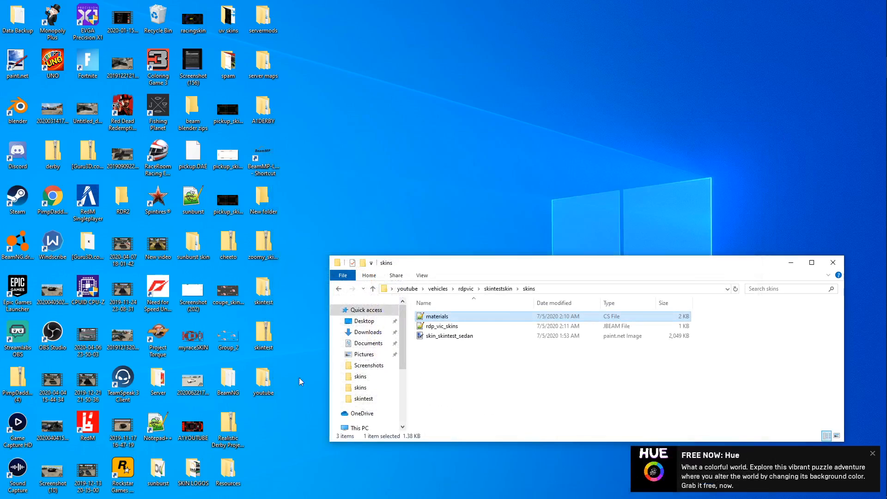
# Step: Open the skin_skintest_sedan image from the skins folder in paint.net
pyautogui.doubleClick(454, 336)
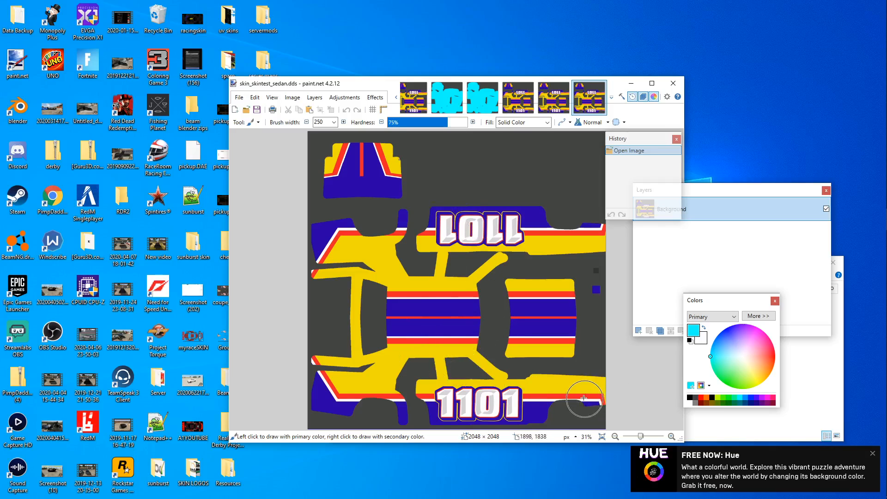
pyautogui.moveTo(584, 398); pyautogui.dragTo(502, 355)
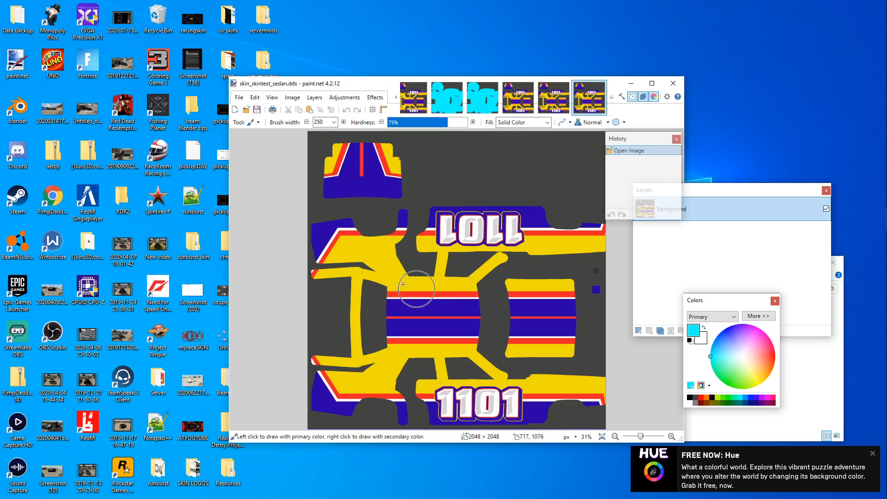
pyautogui.moveTo(365, 272); pyautogui.dragTo(399, 294)
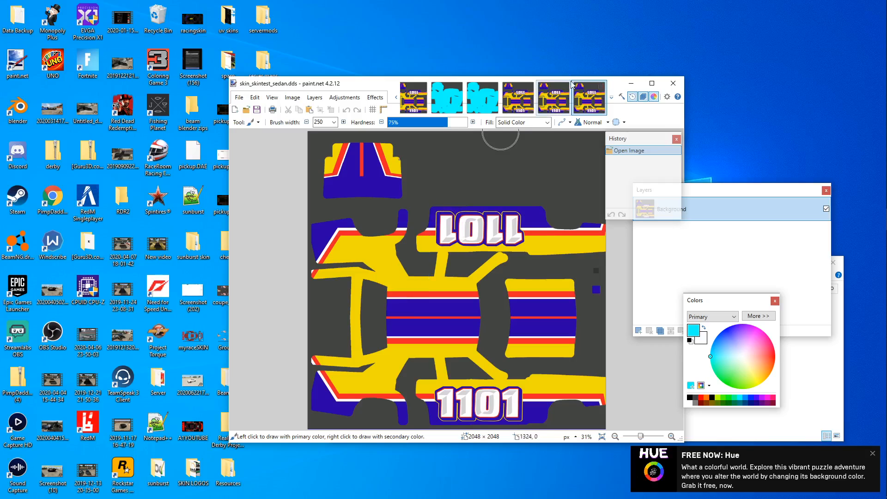
# Step: Close the other open skin images, discarding the unsaved changes to skin_PimpDaddy.dds, and keep skin_skintest_sedan.dds open
pyautogui.click(569, 88)
pyautogui.click(568, 88)
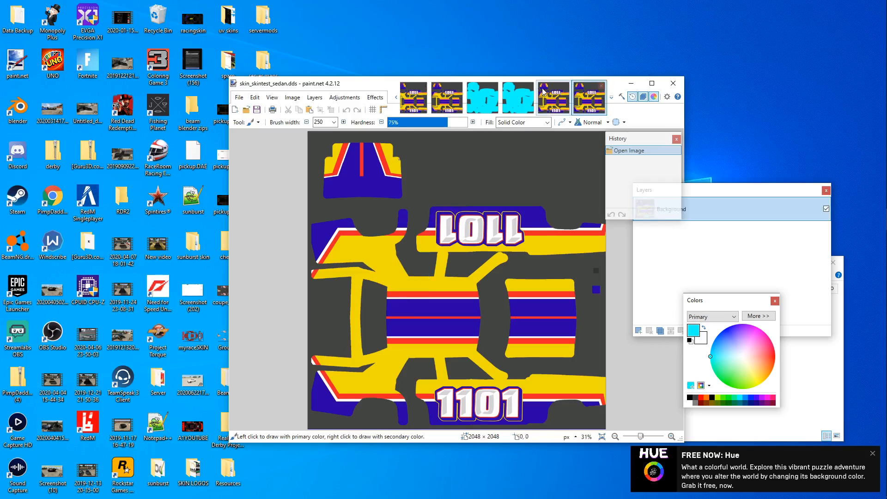
pyautogui.click(567, 87)
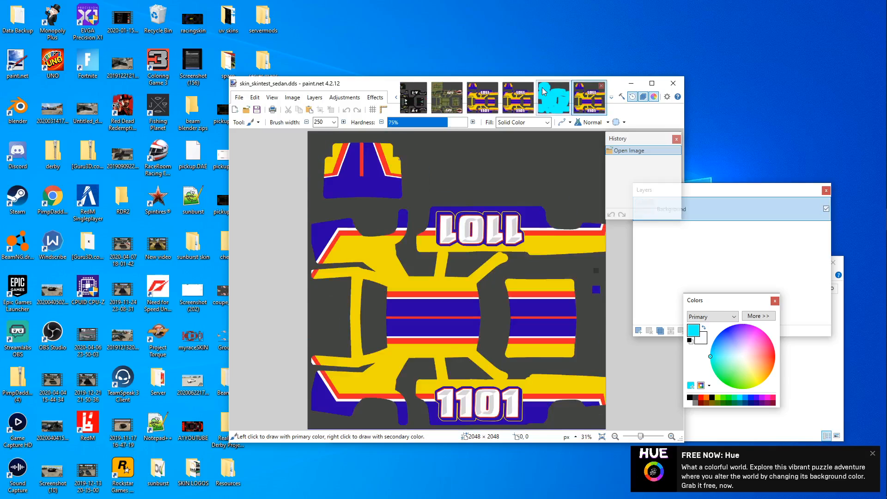
pyautogui.click(563, 90)
pyautogui.click(567, 88)
pyautogui.click(557, 92)
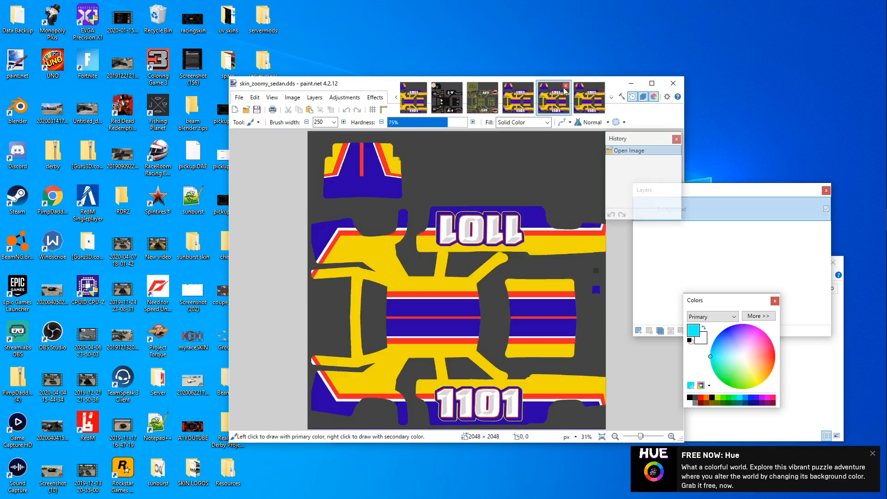
pyautogui.click(566, 87)
pyautogui.click(522, 95)
pyautogui.click(560, 91)
pyautogui.click(565, 88)
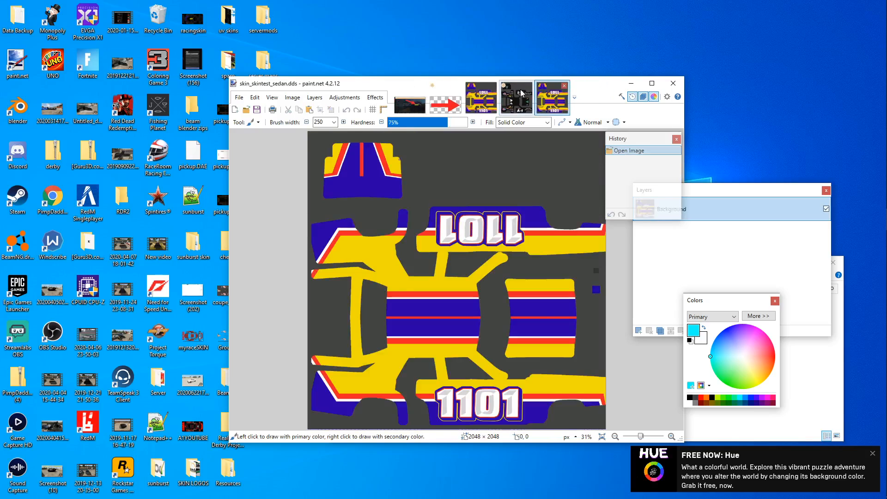
pyautogui.click(530, 86)
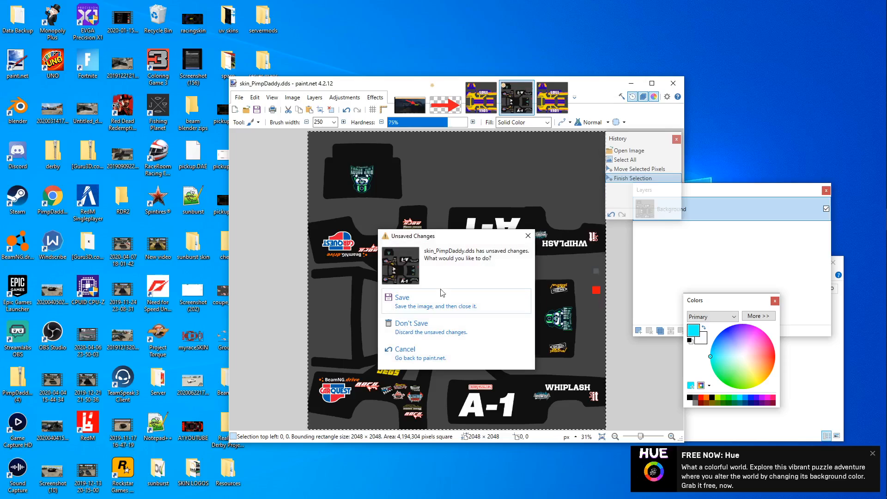
pyautogui.click(439, 326)
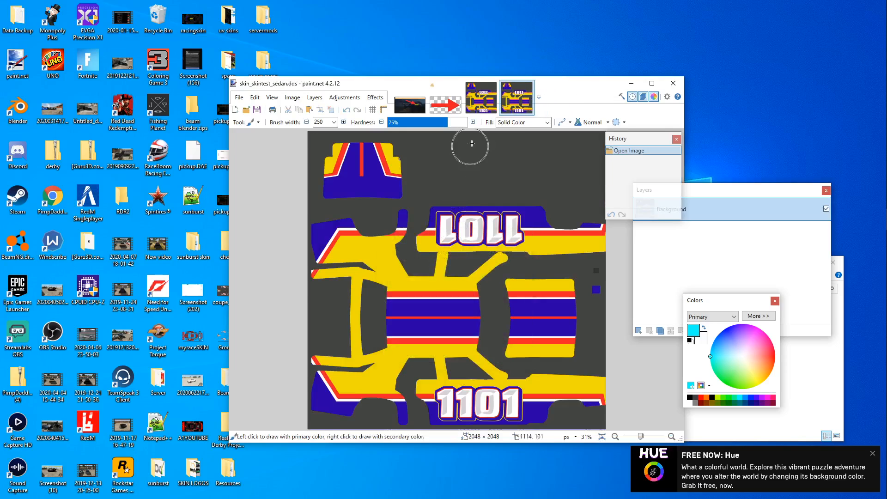
pyautogui.click(493, 85)
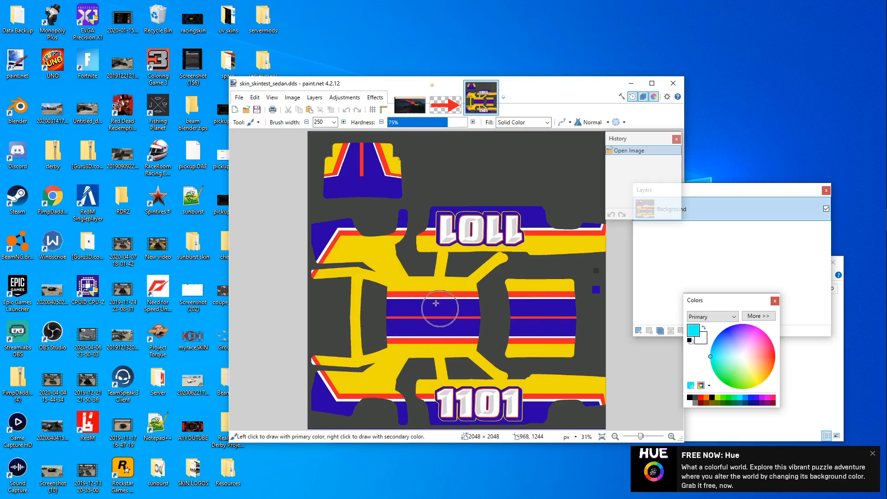
# Step: Add a new layer above the Background layer of skin_skintest_sedan.dds
pyautogui.click(258, 122)
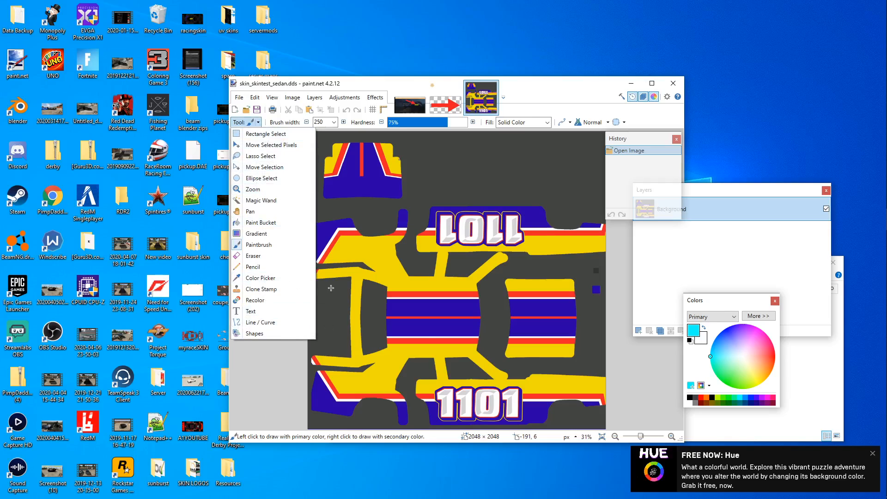
pyautogui.click(275, 407)
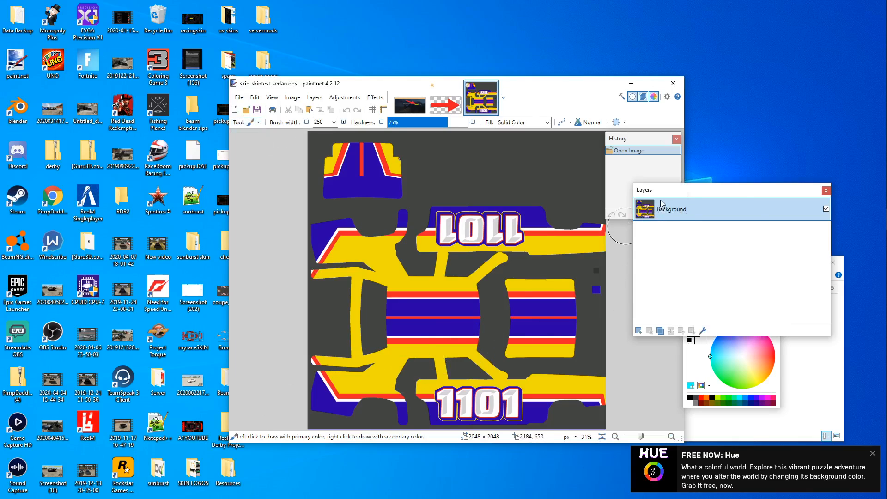
pyautogui.click(639, 331)
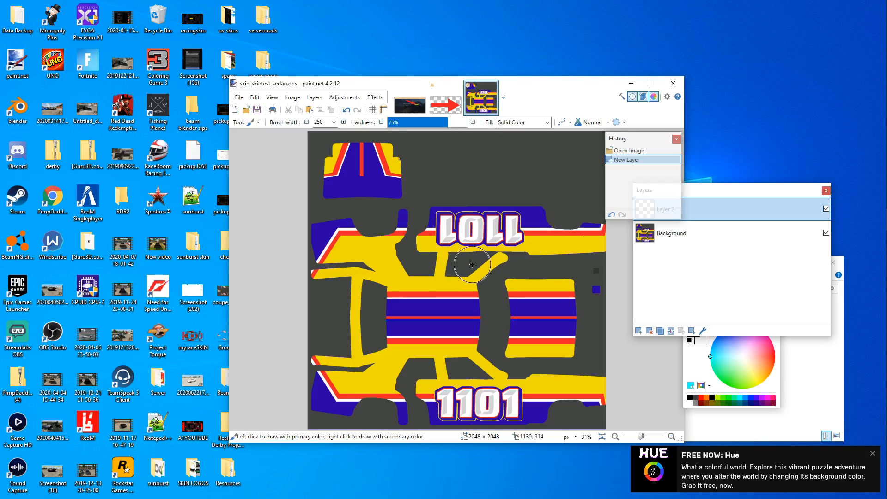
# Step: Paint cyan over the separate upper-left panel and the rear center panel on Layer 2 with the Paintbrush at width 250
pyautogui.click(257, 123)
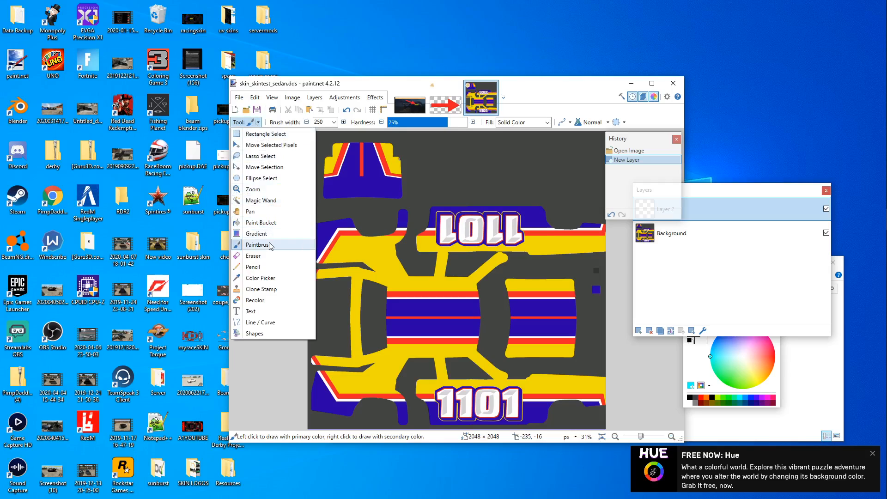
pyautogui.click(357, 199)
pyautogui.moveTo(357, 198)
pyautogui.mouseDown()
pyautogui.moveTo(385, 195)
pyautogui.moveTo(361, 186)
pyautogui.moveTo(328, 192)
pyautogui.moveTo(372, 160)
pyautogui.moveTo(364, 152)
pyautogui.moveTo(409, 166)
pyautogui.mouseUp()
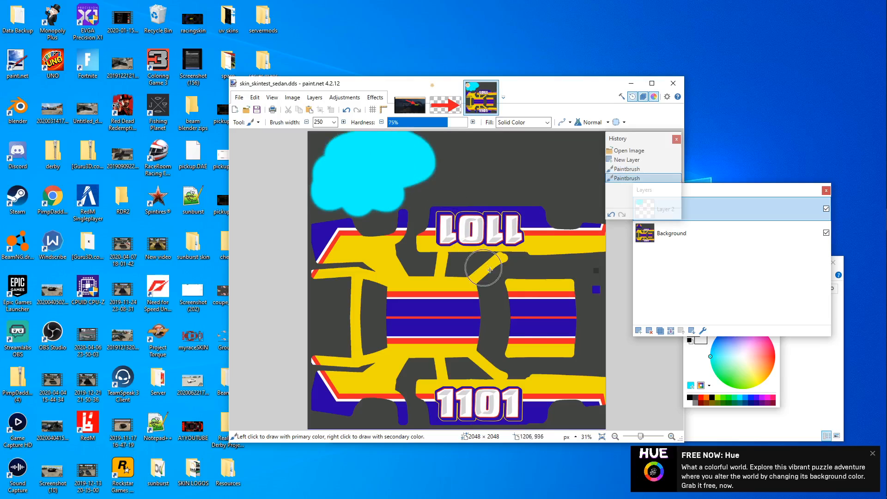
pyautogui.moveTo(528, 356)
pyautogui.mouseDown()
pyautogui.moveTo(514, 349)
pyautogui.moveTo(566, 347)
pyautogui.moveTo(580, 311)
pyautogui.moveTo(553, 280)
pyautogui.moveTo(502, 296)
pyautogui.moveTo(556, 310)
pyautogui.moveTo(550, 302)
pyautogui.mouseUp()
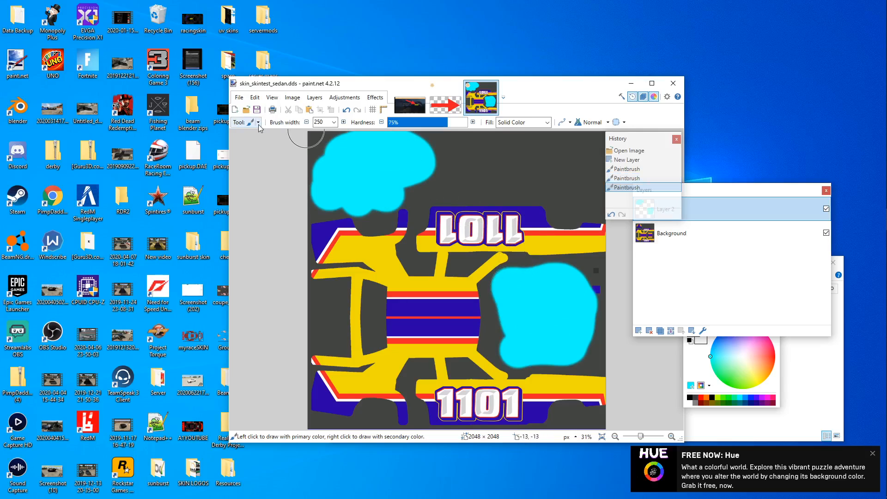
# Step: Paint the remaining body panels black on Layer 2 and hide that layer
pyautogui.click(712, 398)
pyautogui.moveTo(592, 402)
pyautogui.mouseDown()
pyautogui.moveTo(533, 383)
pyautogui.moveTo(520, 392)
pyautogui.moveTo(545, 411)
pyautogui.moveTo(507, 417)
pyautogui.moveTo(484, 403)
pyautogui.moveTo(497, 387)
pyautogui.moveTo(473, 355)
pyautogui.moveTo(472, 303)
pyautogui.moveTo(483, 255)
pyautogui.moveTo(608, 236)
pyautogui.moveTo(541, 228)
pyautogui.moveTo(531, 216)
pyautogui.moveTo(440, 213)
pyautogui.moveTo(431, 225)
pyautogui.moveTo(502, 232)
pyautogui.moveTo(429, 245)
pyautogui.moveTo(443, 267)
pyautogui.moveTo(461, 269)
pyautogui.moveTo(470, 308)
pyautogui.moveTo(457, 377)
pyautogui.moveTo(501, 410)
pyautogui.moveTo(449, 415)
pyautogui.moveTo(432, 398)
pyautogui.moveTo(446, 377)
pyautogui.moveTo(420, 377)
pyautogui.moveTo(420, 361)
pyautogui.moveTo(387, 387)
pyautogui.moveTo(405, 418)
pyautogui.moveTo(352, 394)
pyautogui.moveTo(324, 403)
pyautogui.moveTo(326, 379)
pyautogui.moveTo(361, 383)
pyautogui.moveTo(320, 356)
pyautogui.moveTo(355, 350)
pyautogui.moveTo(339, 267)
pyautogui.moveTo(315, 277)
pyautogui.moveTo(365, 277)
pyautogui.moveTo(387, 290)
pyautogui.moveTo(384, 357)
pyautogui.moveTo(448, 340)
pyautogui.moveTo(450, 305)
pyautogui.moveTo(434, 280)
pyautogui.moveTo(407, 325)
pyautogui.moveTo(433, 323)
pyautogui.moveTo(392, 267)
pyautogui.moveTo(402, 220)
pyautogui.moveTo(365, 248)
pyautogui.moveTo(348, 232)
pyautogui.moveTo(315, 238)
pyautogui.moveTo(336, 250)
pyautogui.mouseUp()
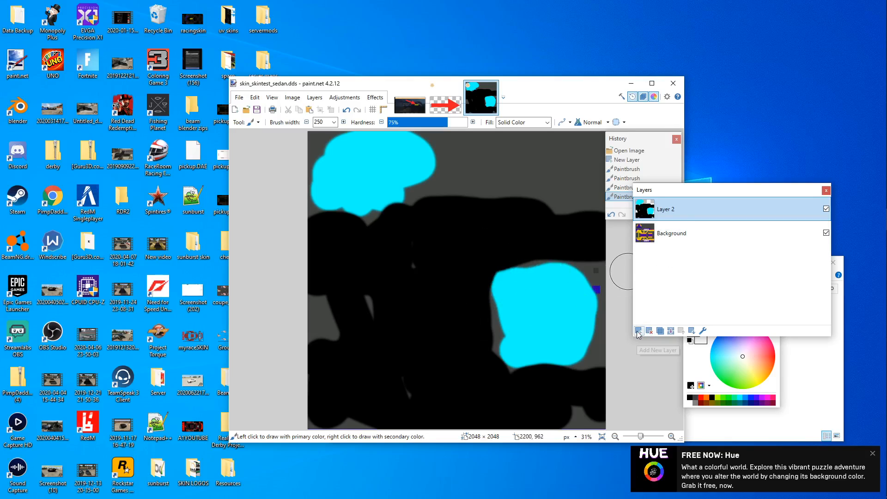
pyautogui.click(827, 208)
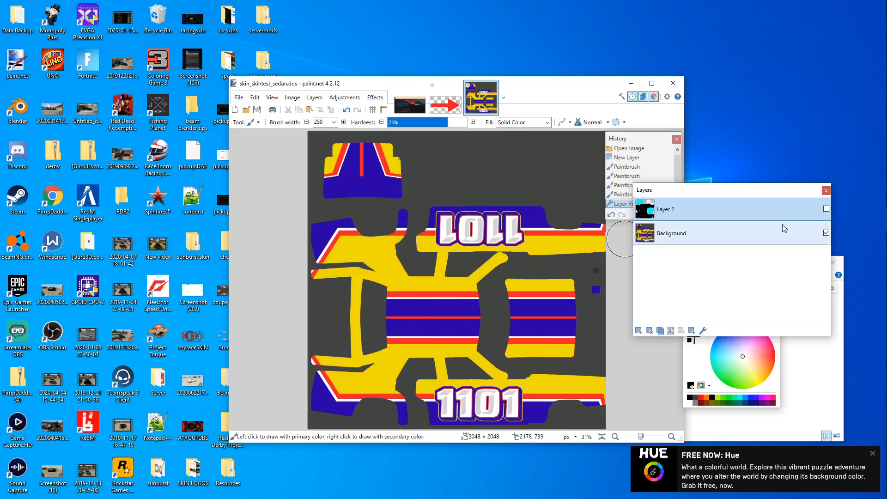
# Step: Add another new layer above Layer 2 and make it the active layer
pyautogui.click(639, 331)
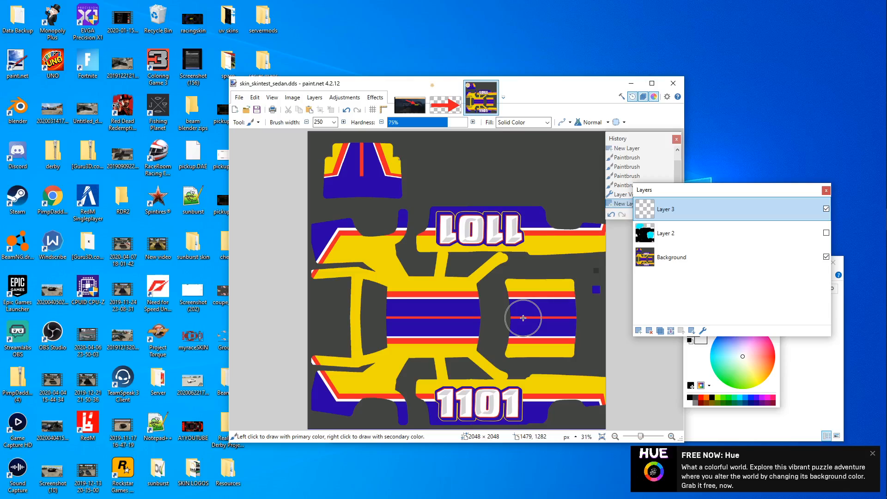
pyautogui.click(694, 234)
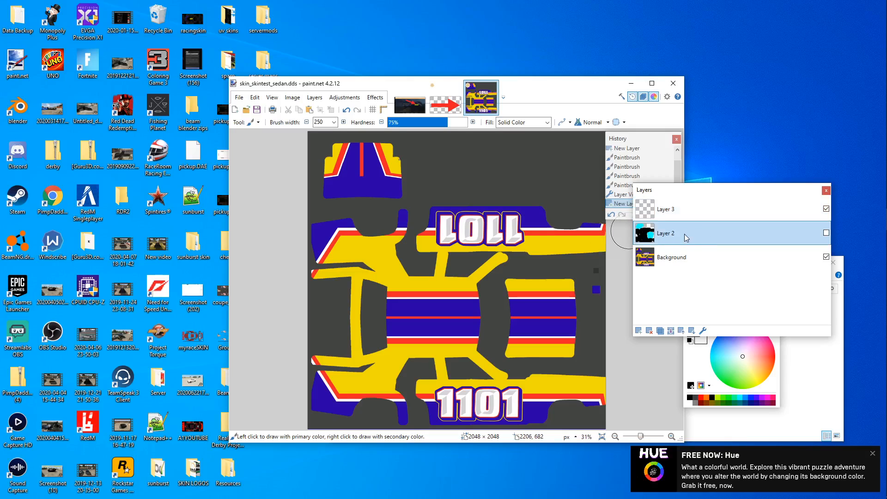
pyautogui.click(688, 210)
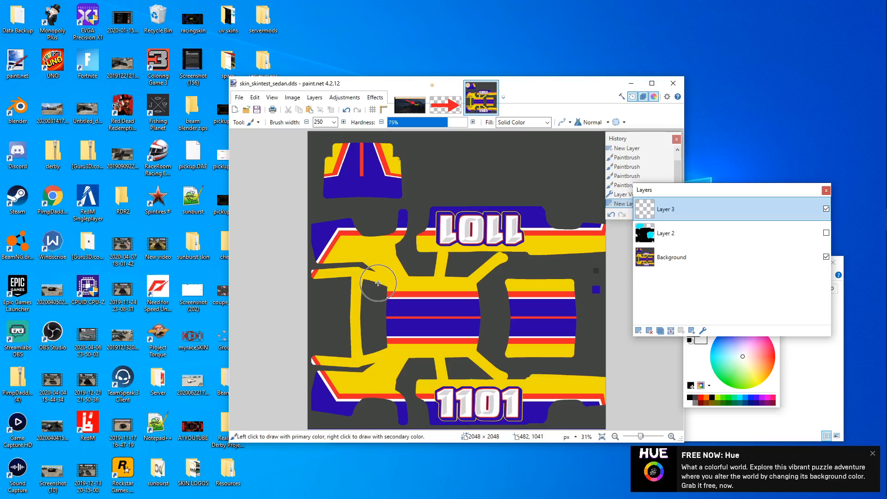
pyautogui.click(260, 121)
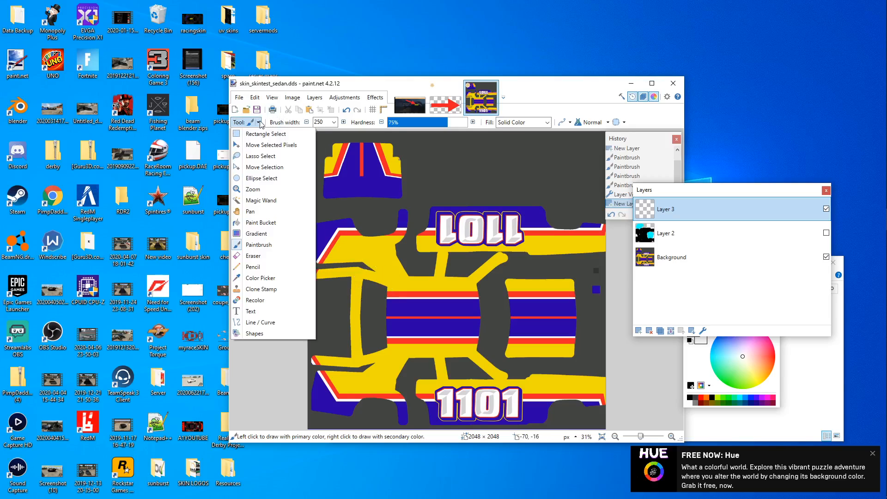
pyautogui.click(278, 369)
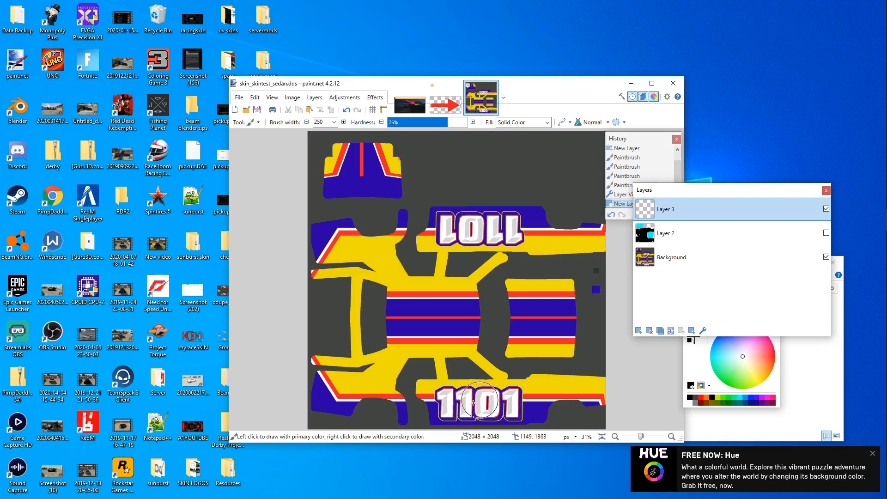
pyautogui.click(826, 233)
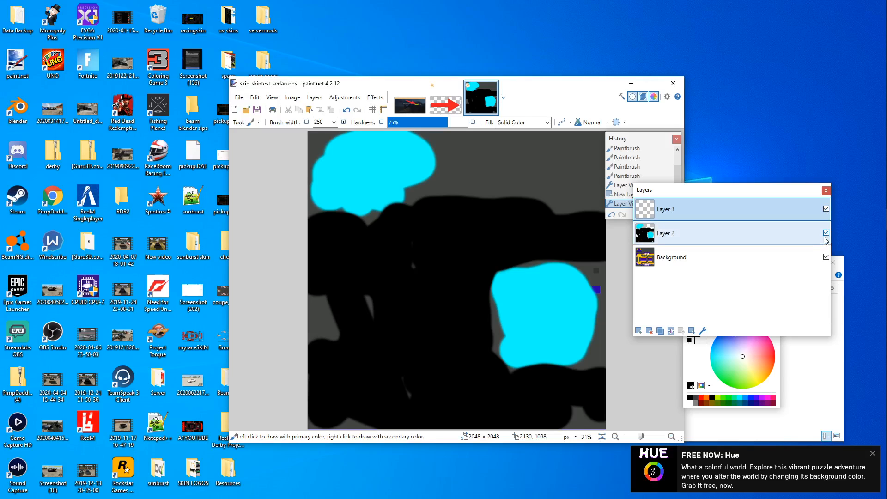
pyautogui.click(826, 234)
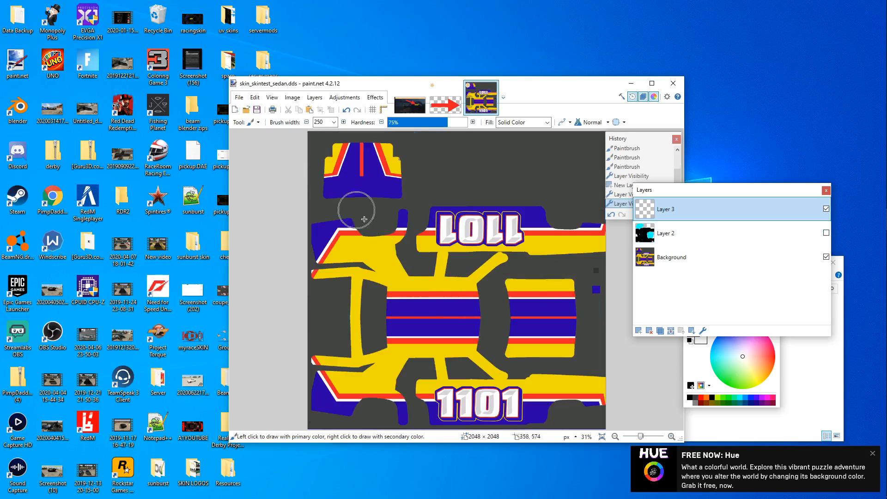
pyautogui.click(259, 125)
pyautogui.click(273, 372)
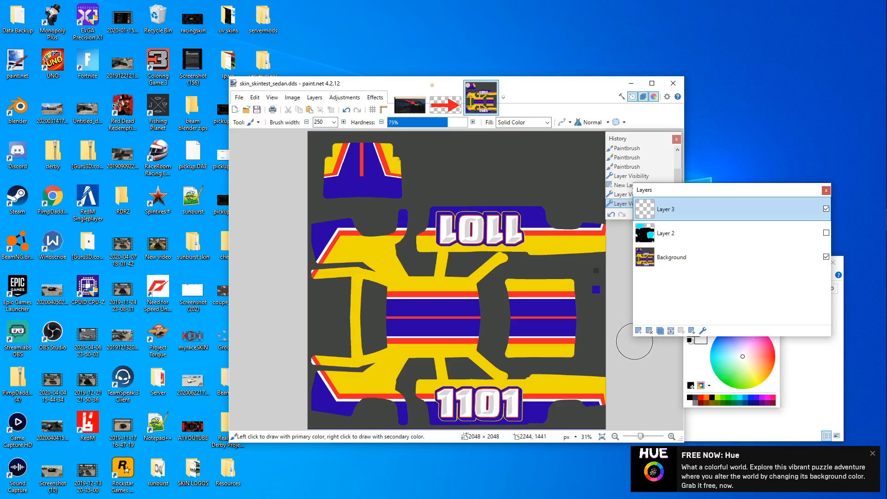
# Step: Switch to Chrome and search Google for "jegs logo", showing the image results
pyautogui.hotkey('alt', 'Tab')
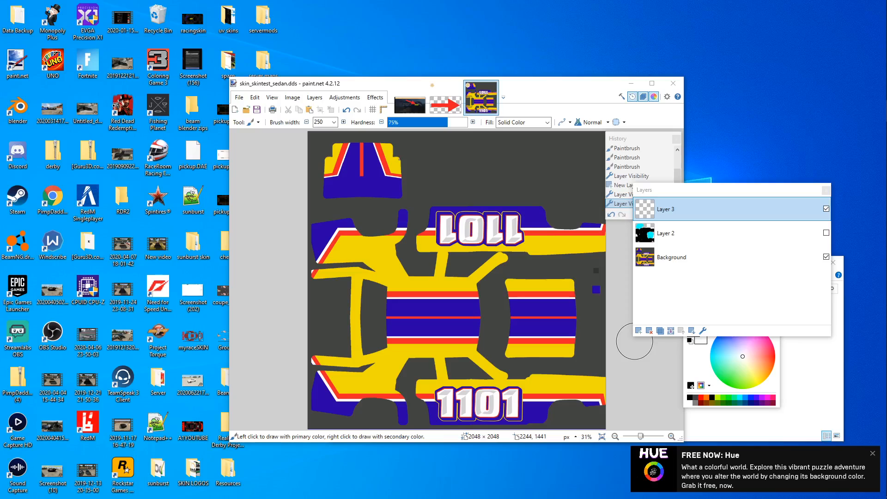
pyautogui.moveTo(886, 88); pyautogui.dragTo(406, 1)
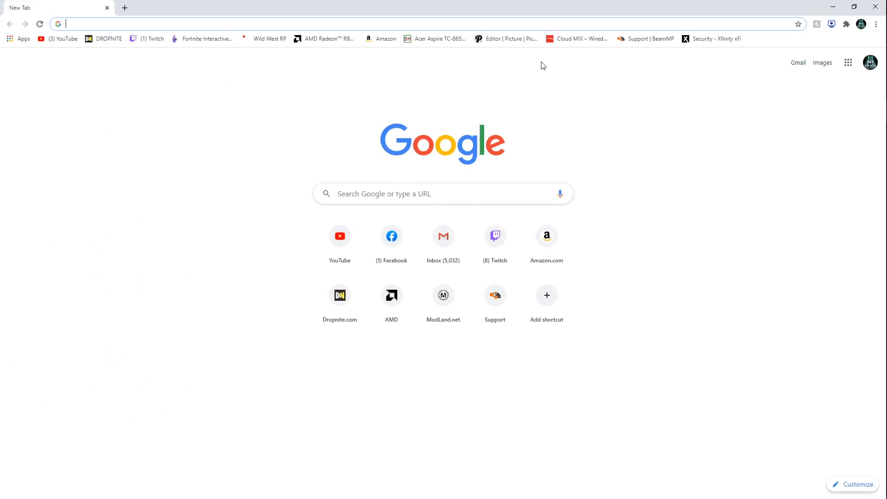
pyautogui.click(368, 193)
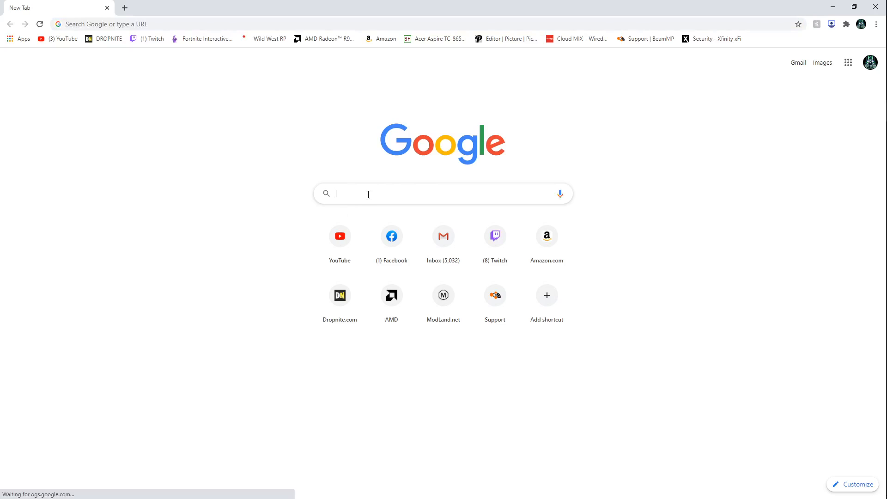
pyautogui.write('je')
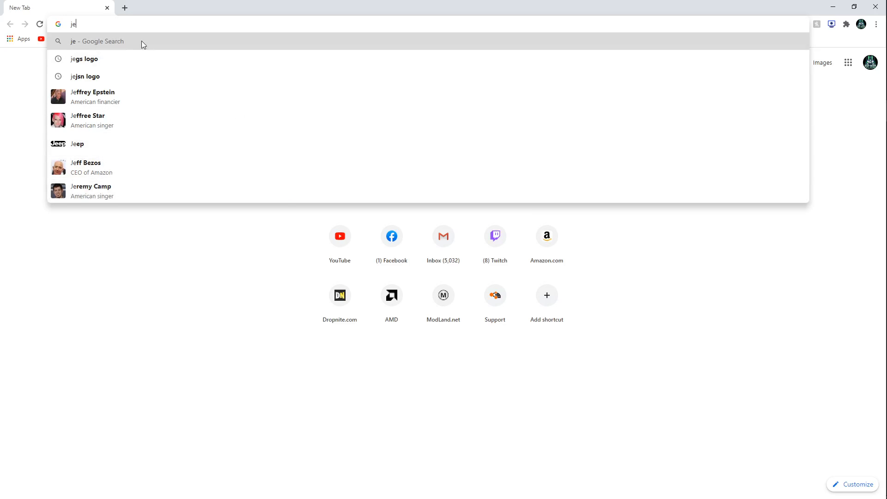
pyautogui.click(136, 57)
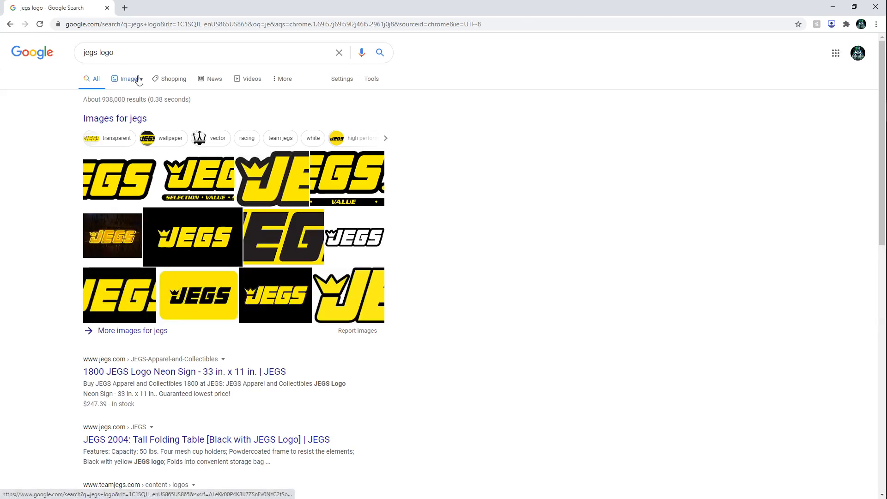
pyautogui.click(139, 80)
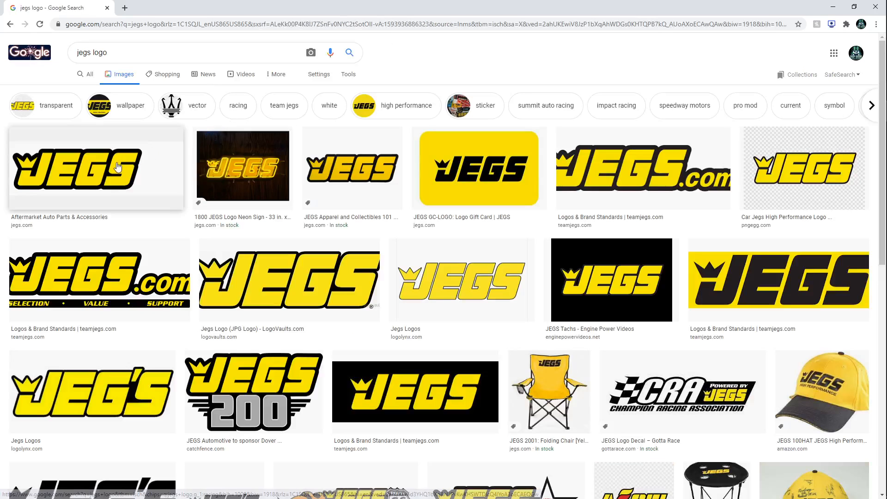
# Step: Open the PNGEgg JEGS logo with the checkered background as a full image in a new tab, copy it, and return to paint.net
pyautogui.click(97, 169)
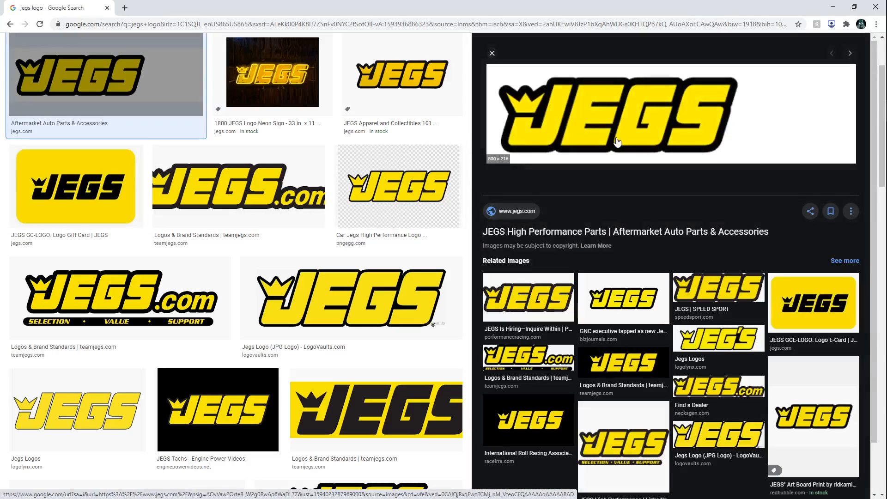
pyautogui.click(437, 162)
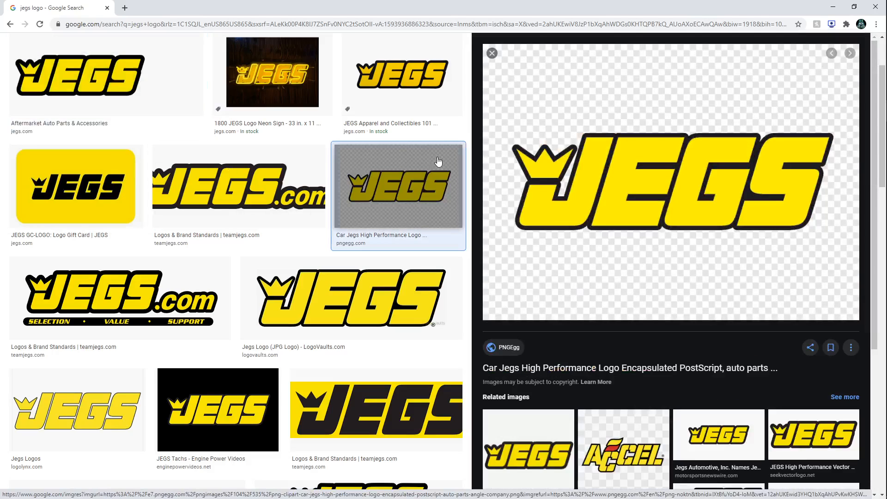
pyautogui.rightClick(636, 192)
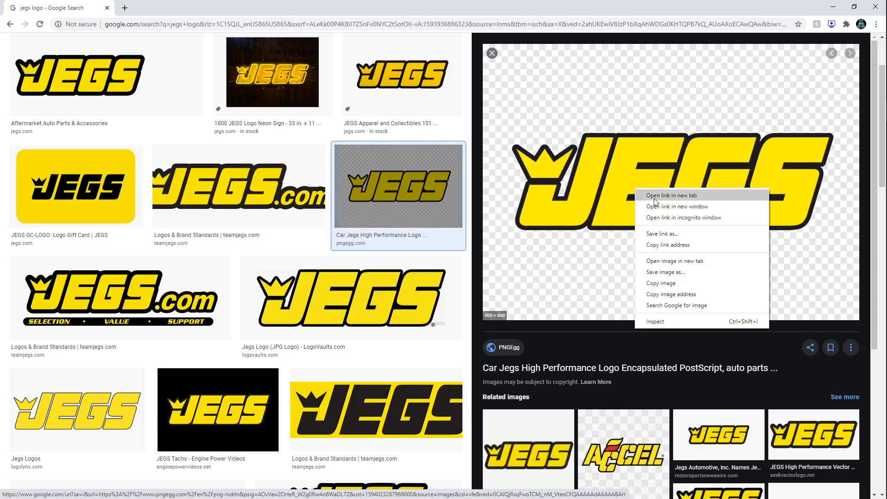
pyautogui.click(731, 262)
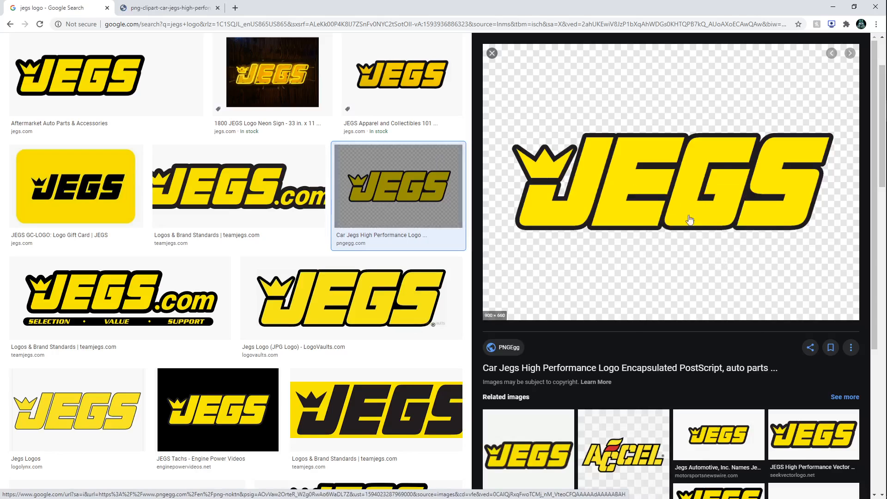
pyautogui.click(185, 11)
pyautogui.rightClick(361, 149)
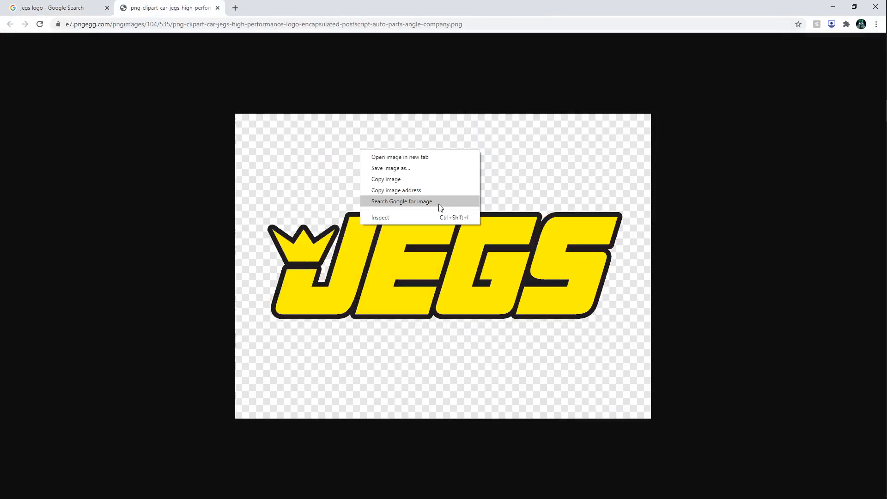
pyautogui.click(404, 180)
pyautogui.click(834, 7)
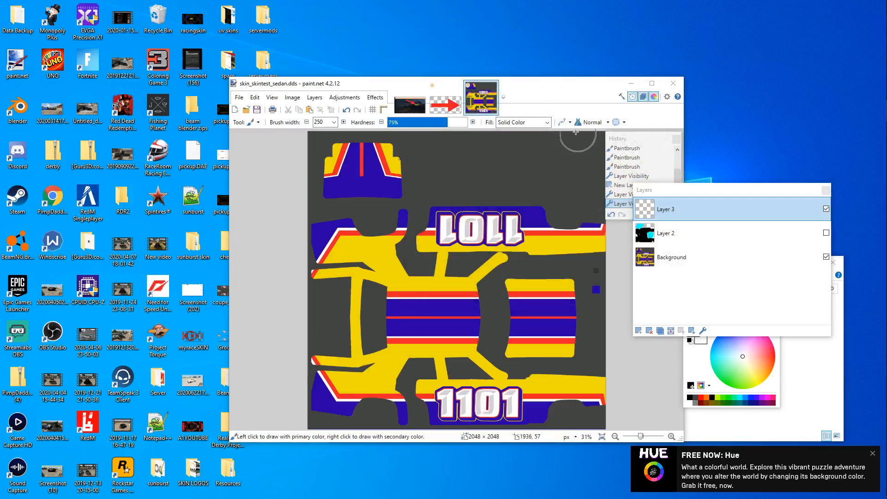
# Step: Create a new 900 × 660 pixel image and paste the copied JEGS logo into it
pyautogui.click(236, 110)
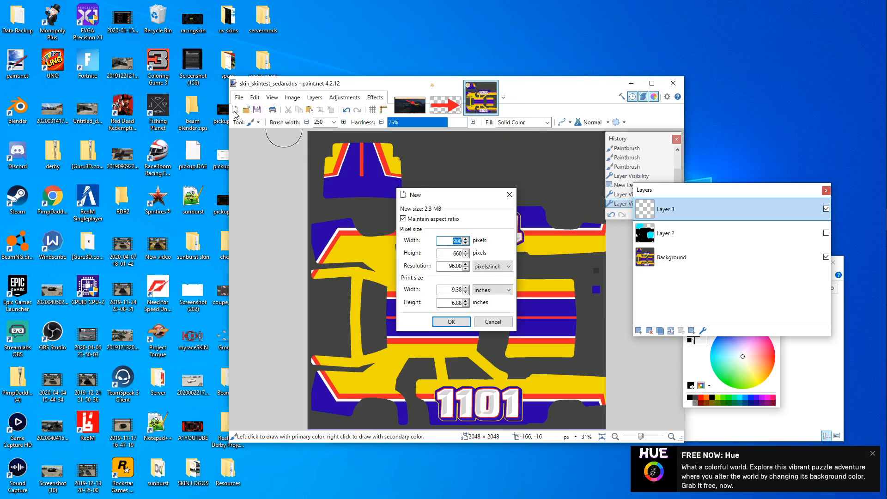
pyautogui.click(451, 323)
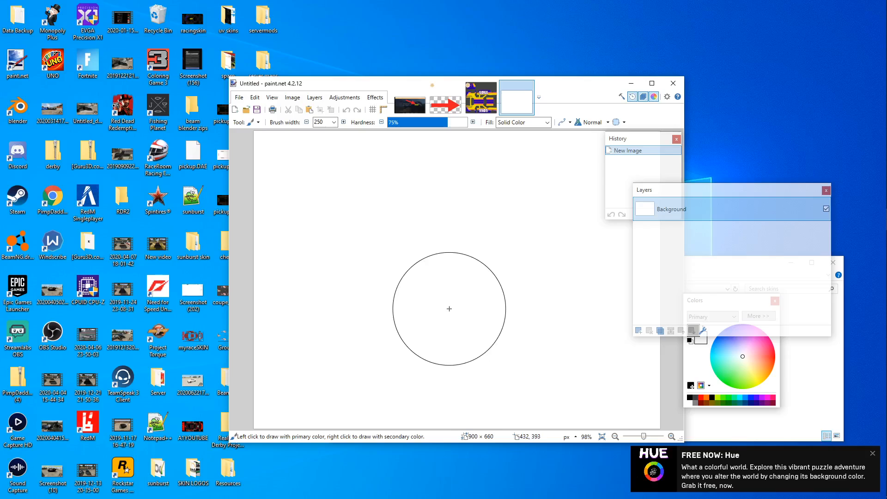
pyautogui.hotkey('ctrl', 'v')
# Step: Select the checkered background around the JEGS logo with the Magic Wand and cut it out
pyautogui.click(253, 123)
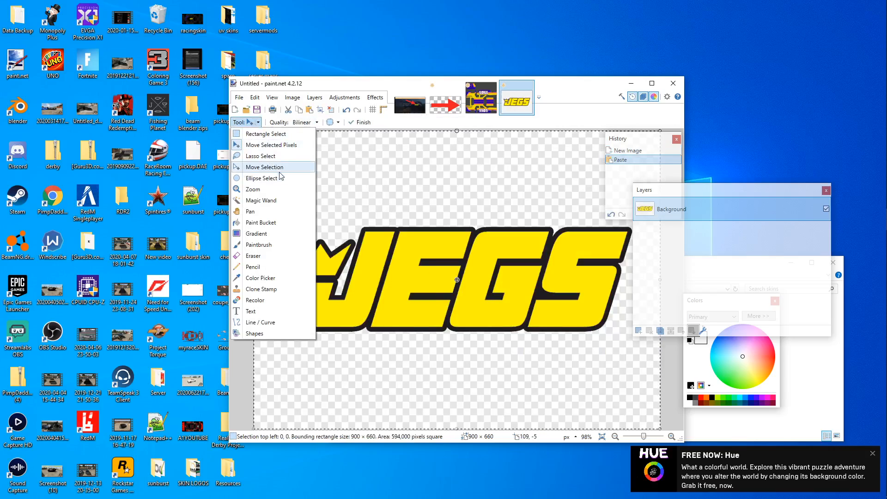
pyautogui.click(277, 200)
pyautogui.click(345, 197)
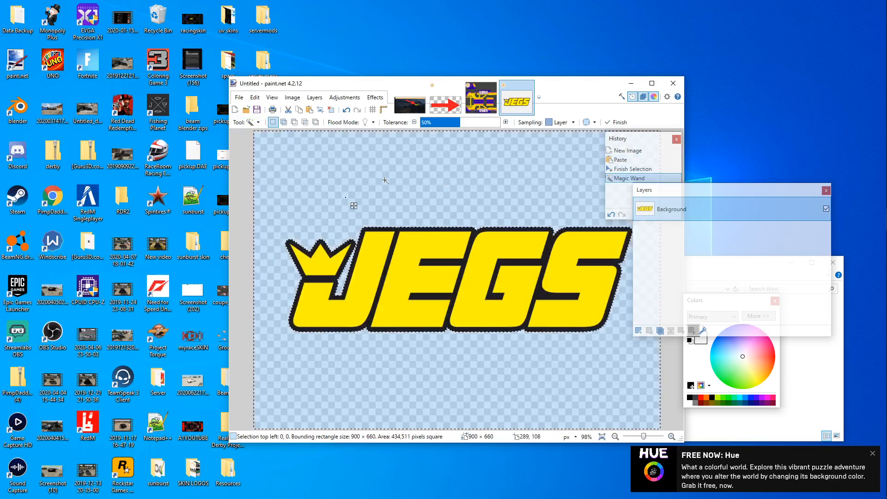
pyautogui.hotkey('ctrl', 'x')
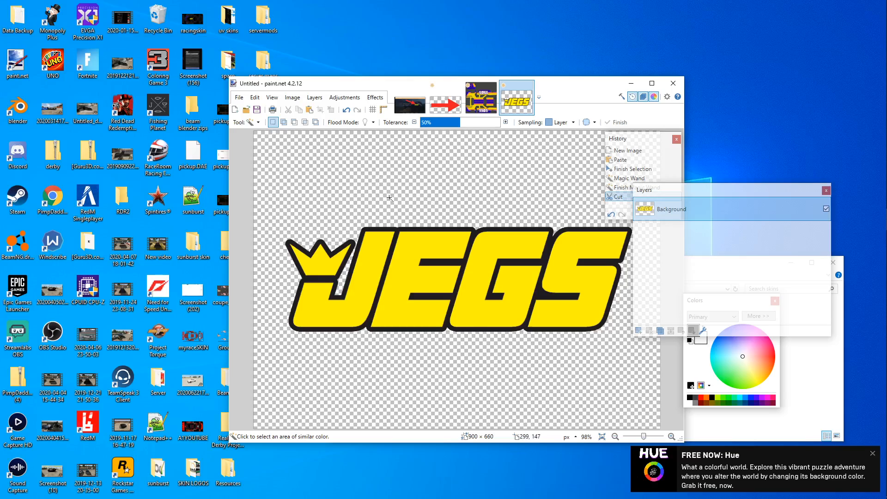
# Step: Copy the cleaned JEGS logo onto Layer 3 of skin_skintest_sedan.dds and place it over the upright 1101 on the lower side panel
pyautogui.hotkey('ctrl', 'a')
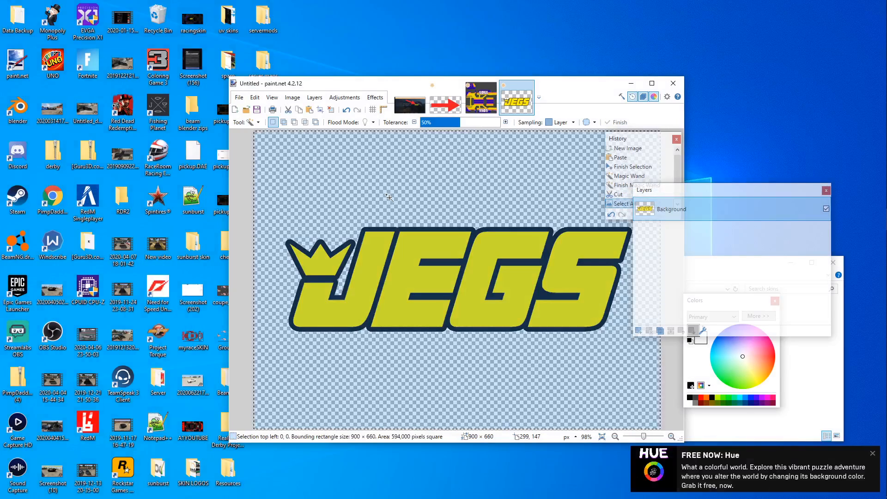
pyautogui.click(481, 97)
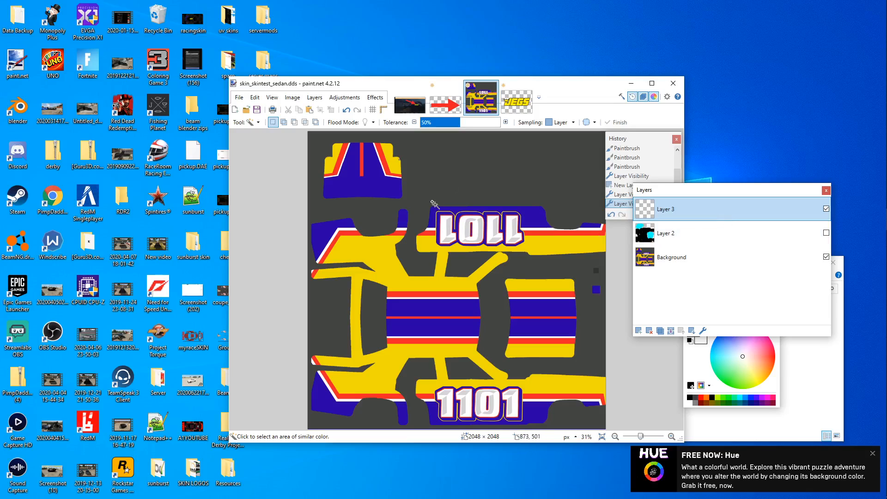
pyautogui.hotkey('ctrl', 'v')
pyautogui.moveTo(405, 190); pyautogui.dragTo(514, 409)
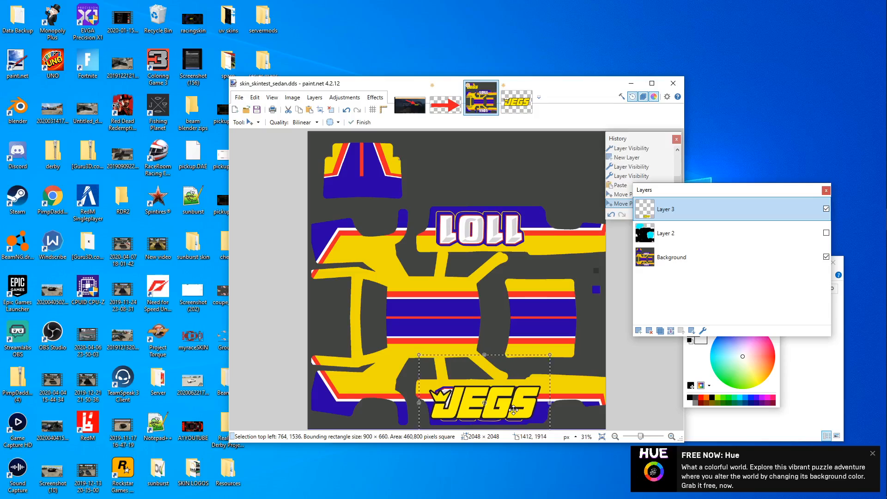
pyautogui.hotkey('ctrl', 'd')
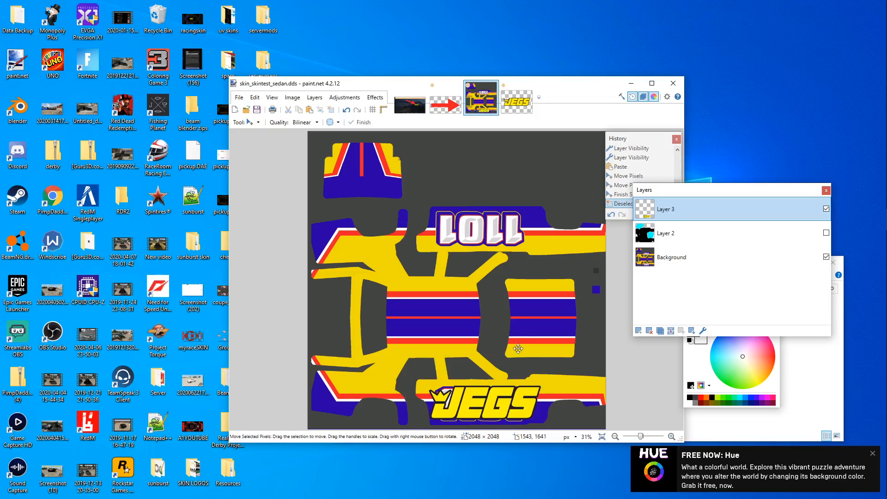
# Step: Add a new layer above Layer 3 and paste the JEGS logo onto it
pyautogui.click(640, 331)
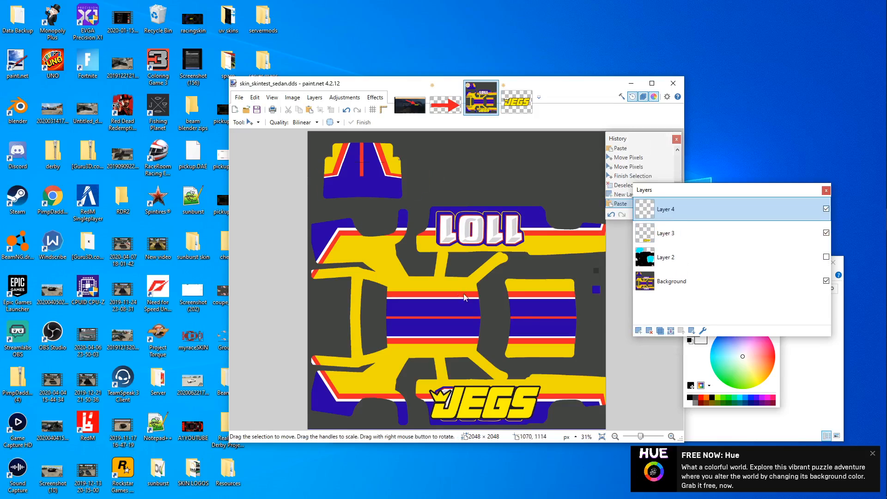
pyautogui.hotkey('ctrl', 'v')
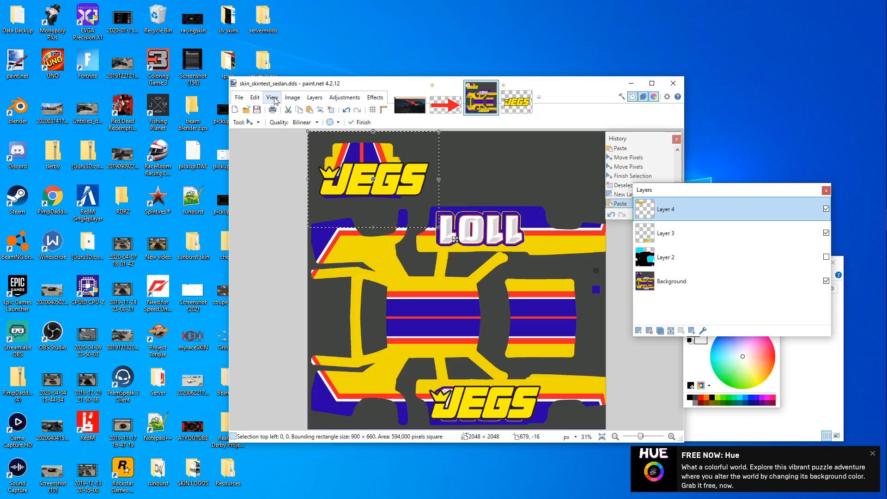
# Step: Try rotating the image 180° with the pasted logo selected, and undo the rotation
pyautogui.click(297, 101)
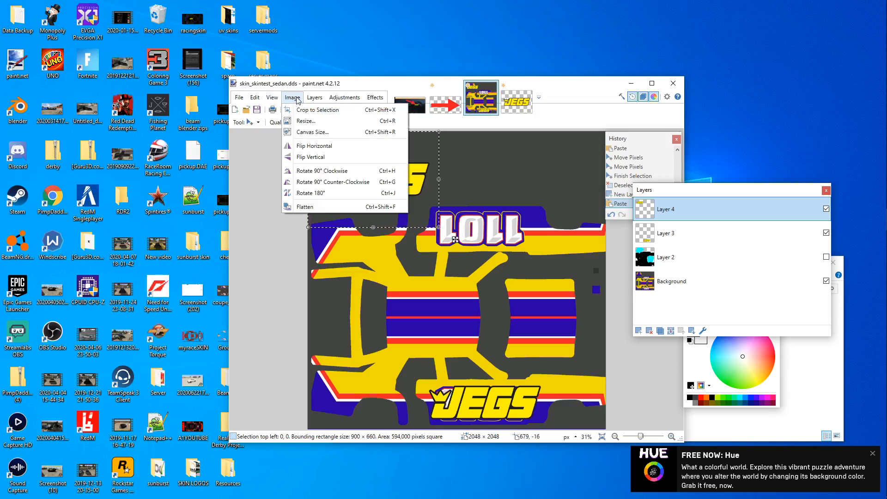
pyautogui.click(329, 191)
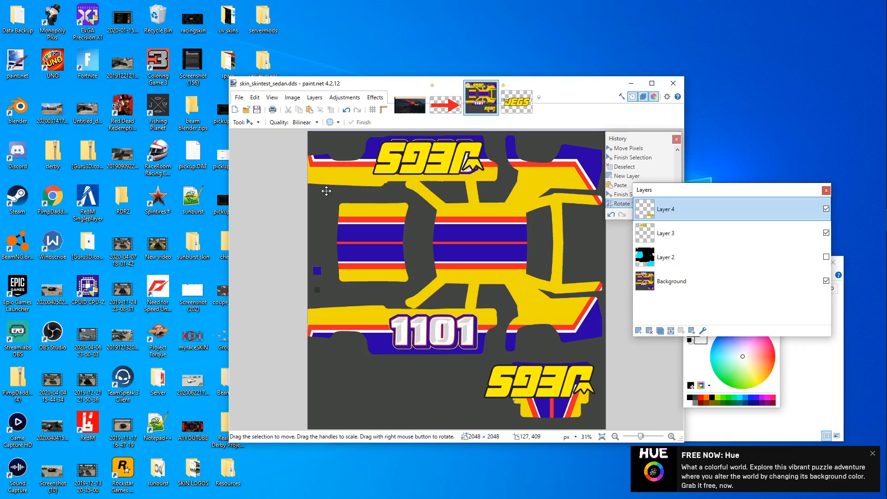
pyautogui.hotkey('ctrl', 'z')
# Step: Rotate the pasted JEGS logo about 180° and place it over the upside-down 1101 on the upper side panel, and add a new layer above Layer 4
pyautogui.moveTo(325, 190); pyautogui.dragTo(447, 250)
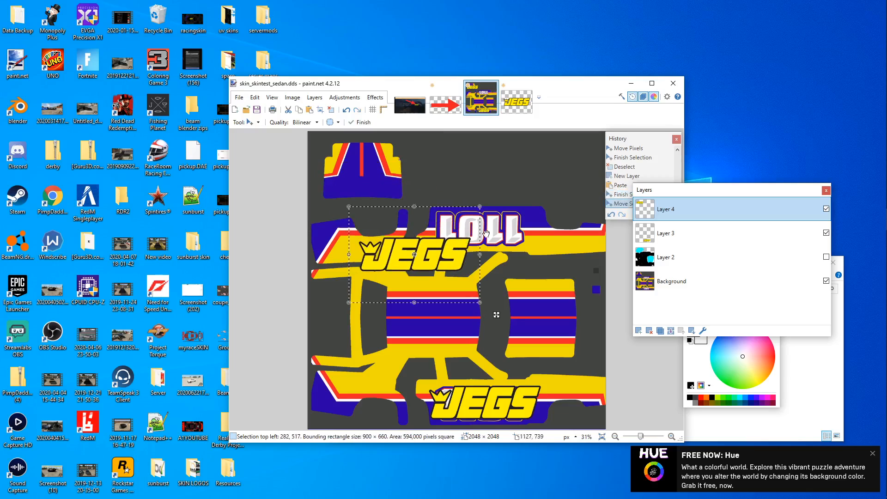
pyautogui.moveTo(488, 192); pyautogui.dragTo(440, 301)
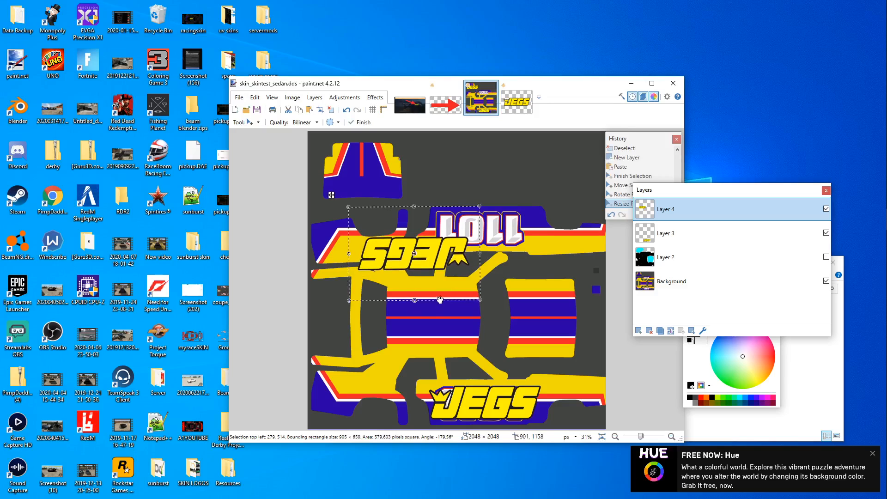
pyautogui.moveTo(454, 259); pyautogui.dragTo(527, 234)
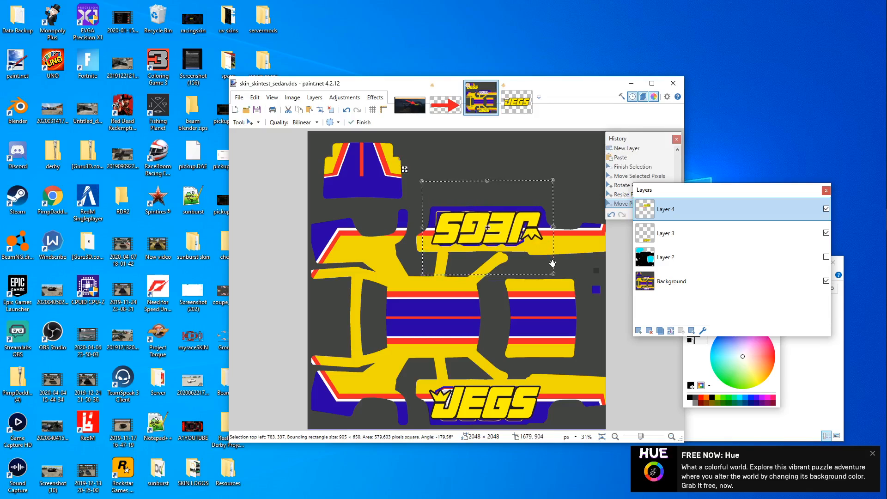
pyautogui.hotkey('ctrl', 'd')
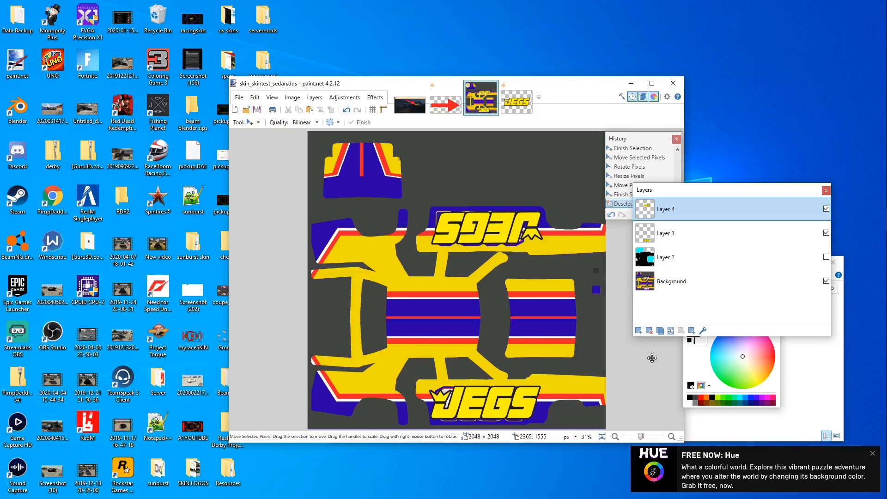
pyautogui.click(639, 332)
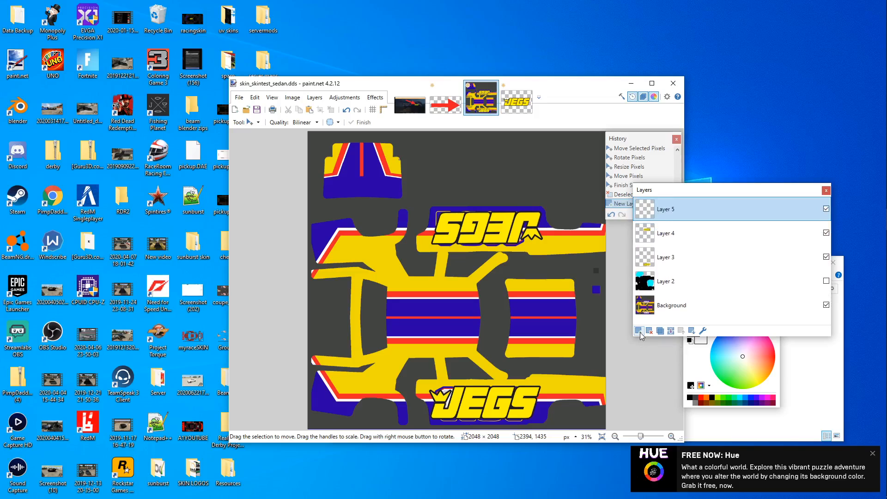
# Step: Create a new blank 900 × 660 image and write the sample text "efewrfewrtwe" near its middle
pyautogui.click(235, 110)
pyautogui.click(452, 322)
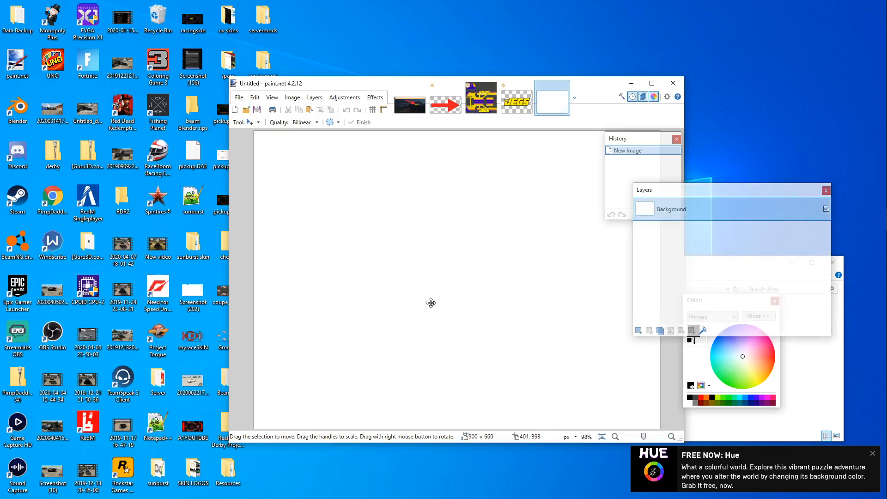
pyautogui.click(255, 122)
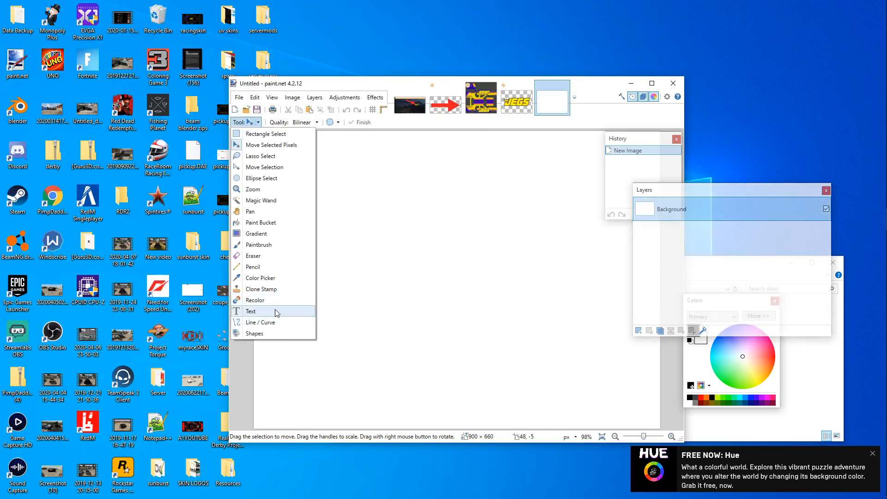
pyautogui.click(278, 311)
pyautogui.click(386, 285)
pyautogui.write('efewrfewrtwe')
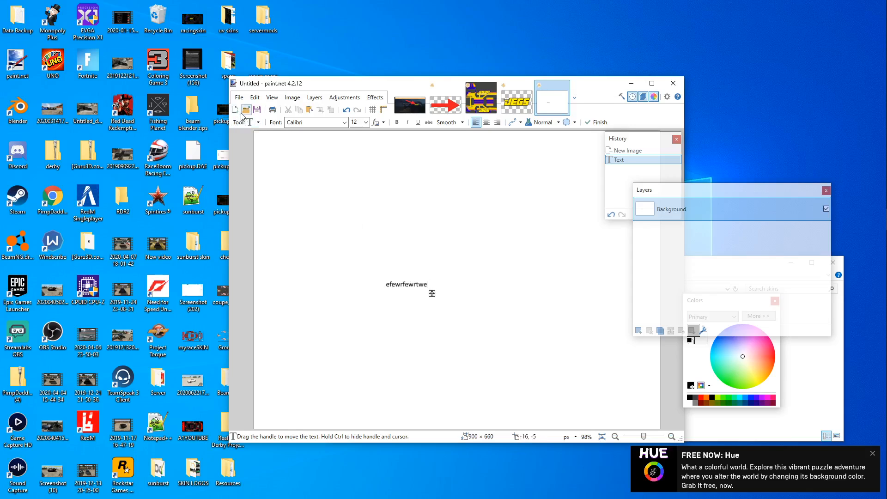
# Step: Enclose the sample text in a rectangular selection of about 128 × 53 px, and return to skin_skintest_sedan.dds
pyautogui.click(256, 122)
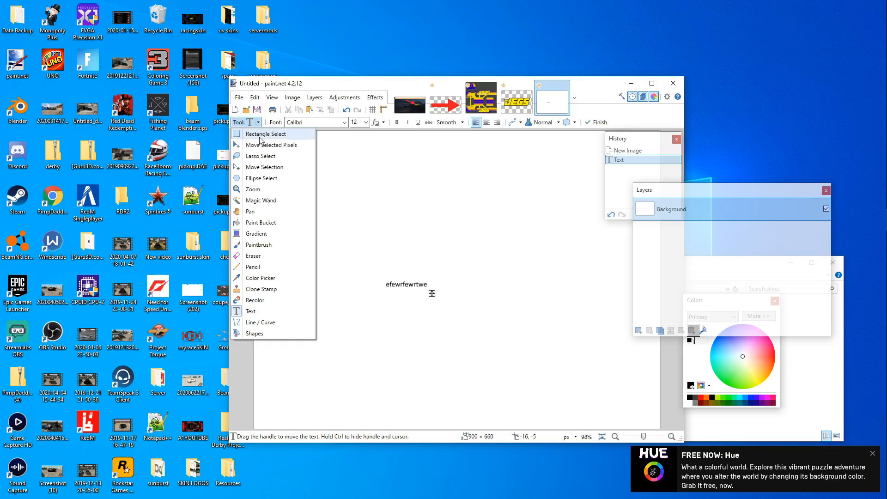
pyautogui.click(262, 134)
pyautogui.moveTo(379, 274); pyautogui.dragTo(435, 298)
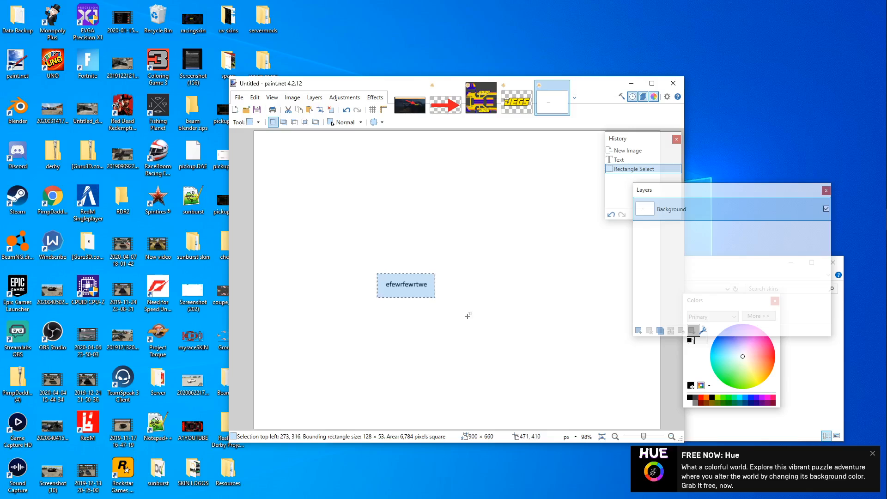
pyautogui.click(479, 107)
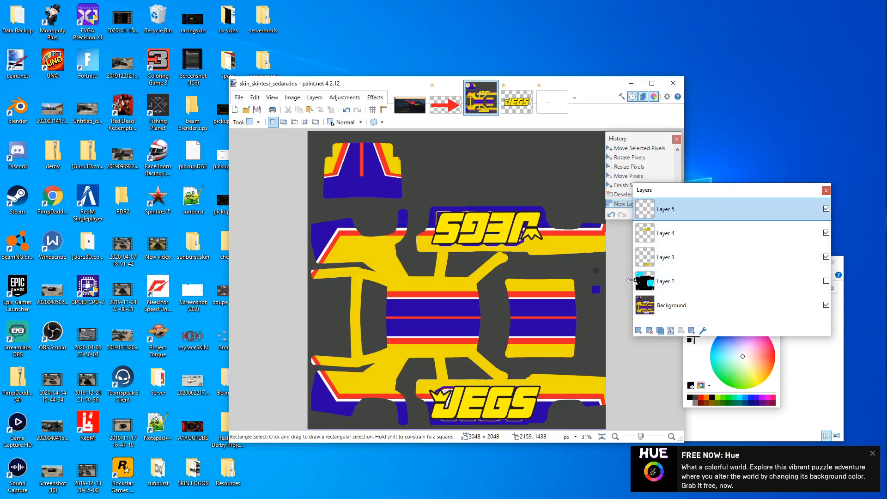
# Step: Start a text entry on Layer 5, on the yellow strip below the central blue roof stripes
pyautogui.click(255, 123)
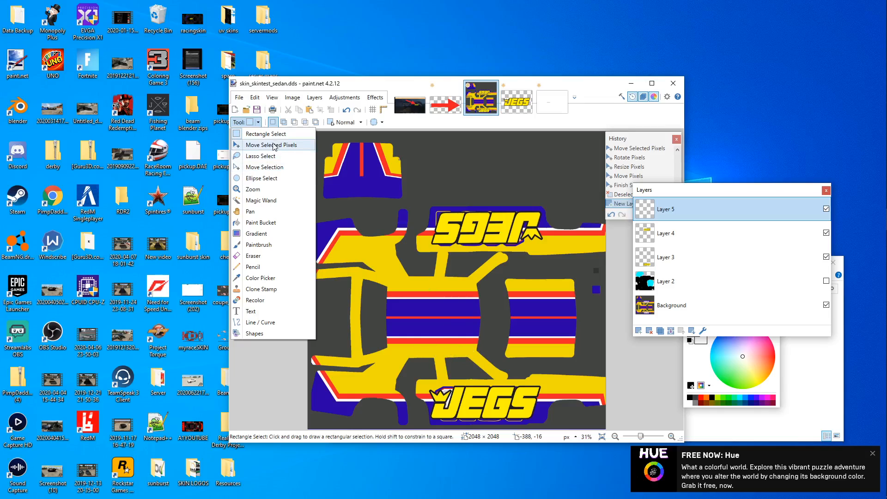
pyautogui.click(272, 189)
pyautogui.click(439, 379)
pyautogui.click(459, 359)
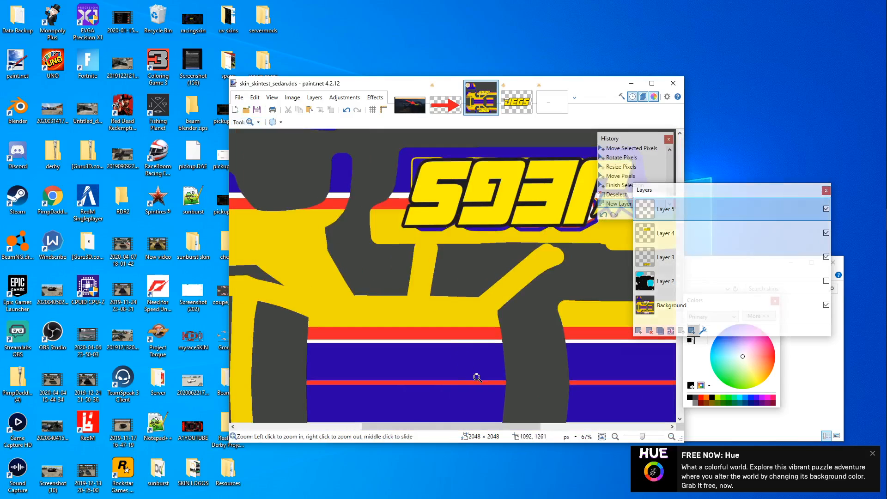
pyautogui.scroll(-5, 467, 316)
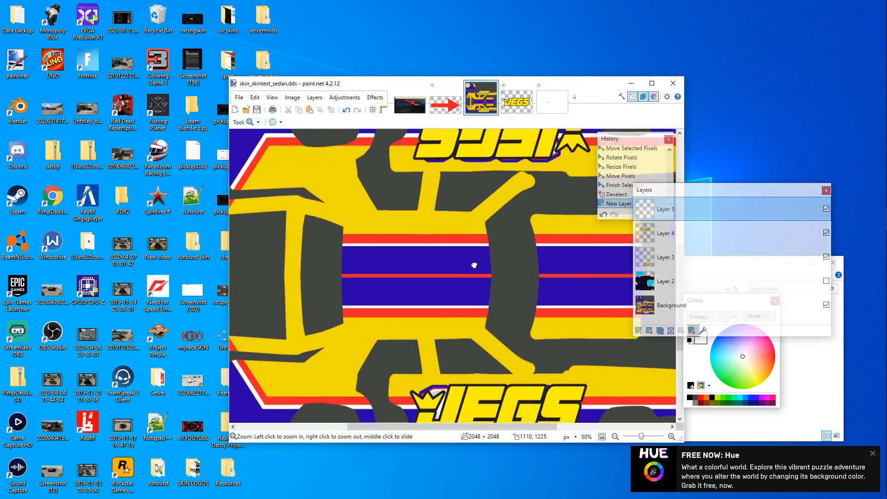
pyautogui.rightClick(469, 326)
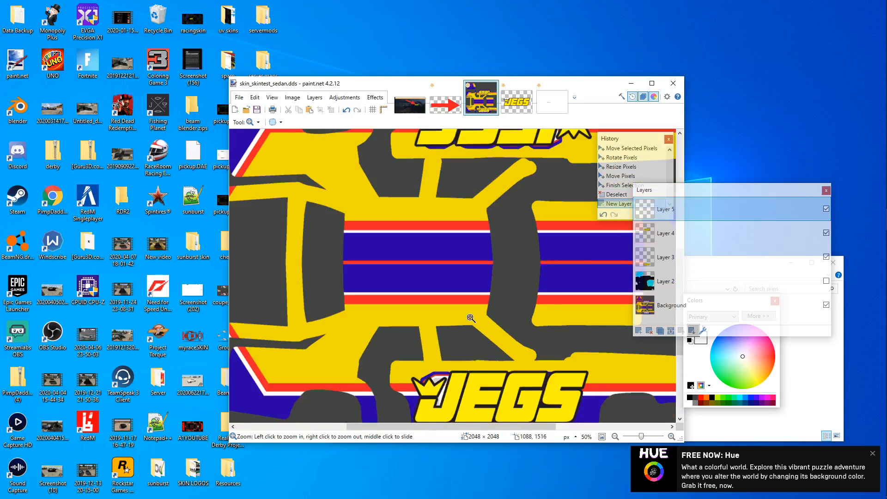
pyautogui.click(471, 318)
pyautogui.click(258, 123)
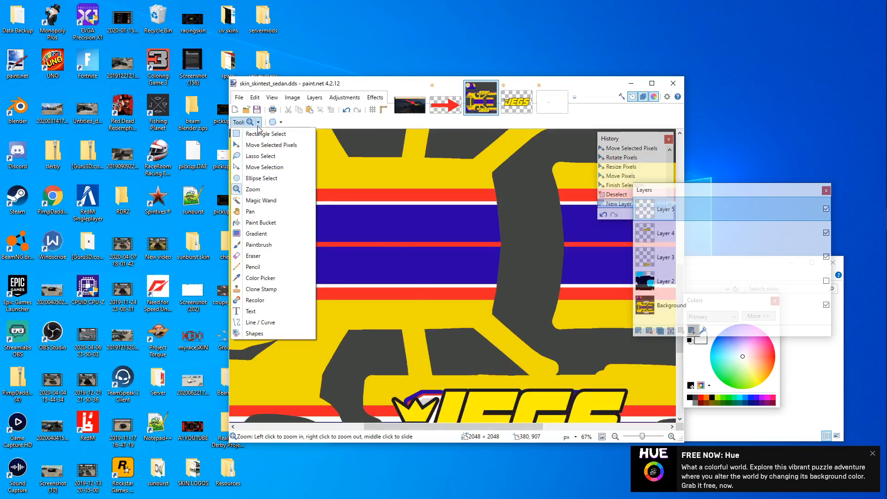
pyautogui.click(257, 311)
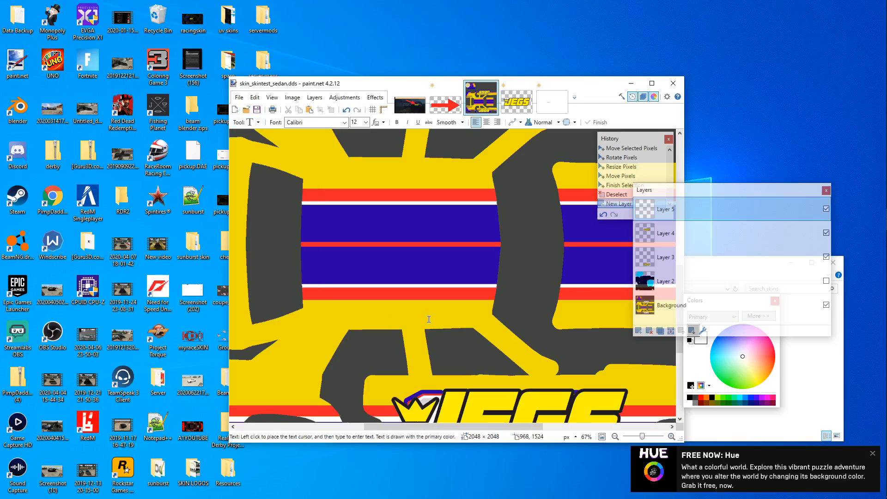
pyautogui.click(402, 317)
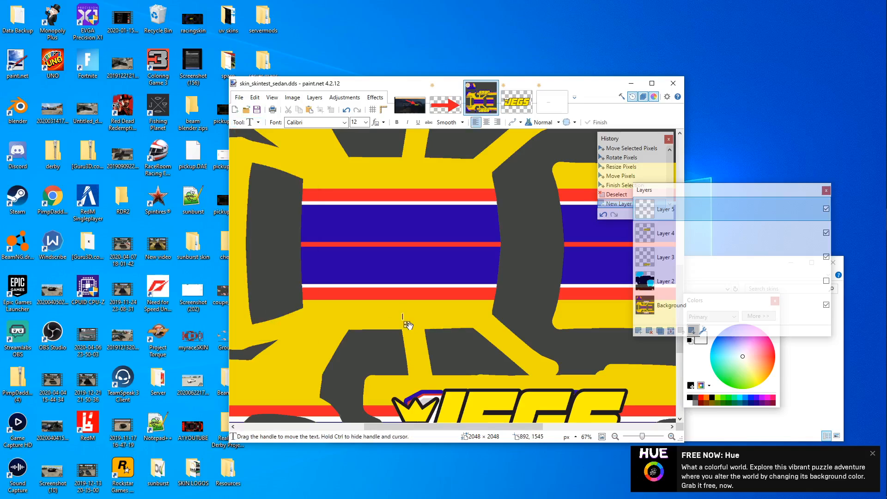
pyautogui.write('dert')
pyautogui.write('y')
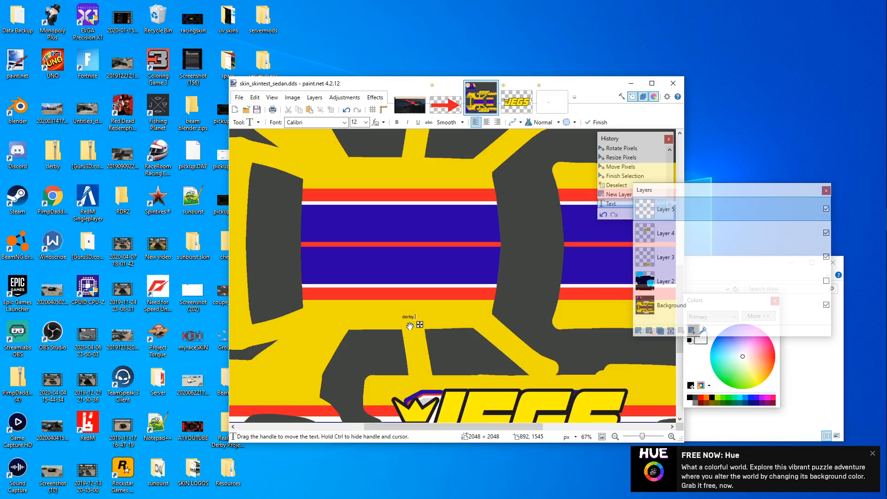
pyautogui.write(' dr')
pyautogui.press('BackSpace')
pyautogui.press('BackSpace')
pyautogui.press('BackSpace')
pyautogui.press('BackSpace')
# Step: Write "derby driver" in bold Calibri at size 24 on the yellow strip, and add a new layer above Layer 5
pyautogui.click(366, 122)
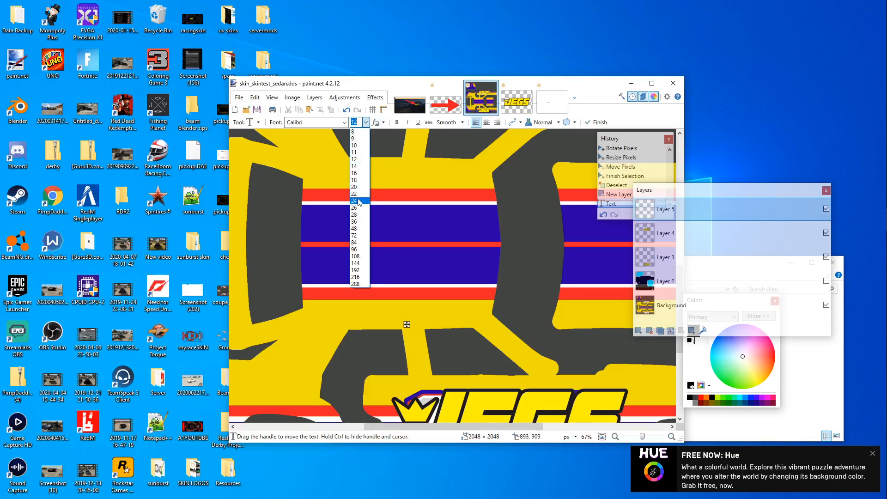
pyautogui.click(361, 246)
pyautogui.click(396, 122)
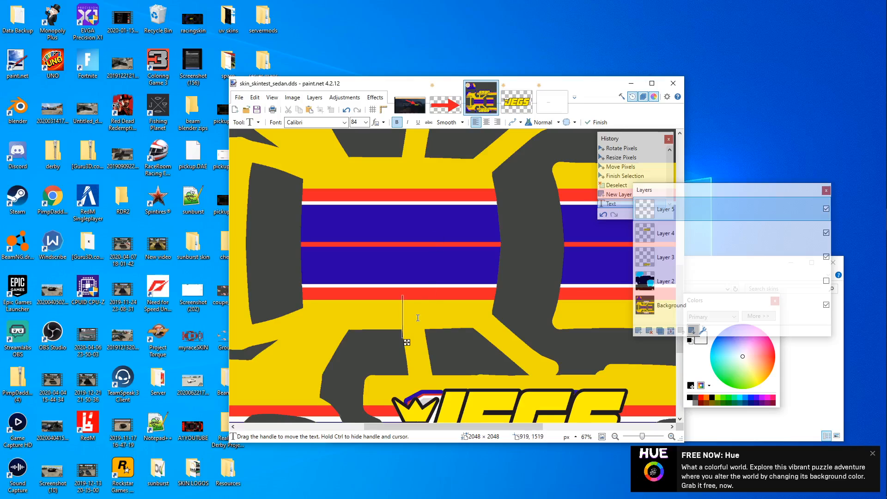
pyautogui.click(365, 122)
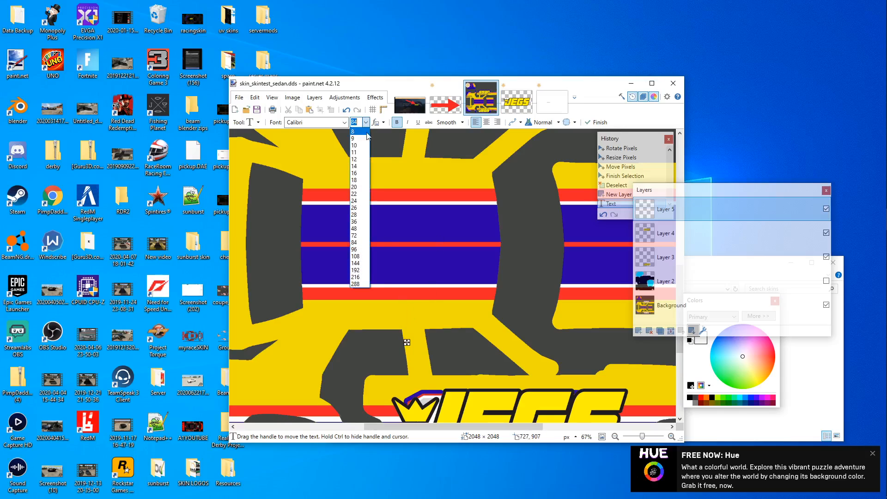
pyautogui.click(356, 201)
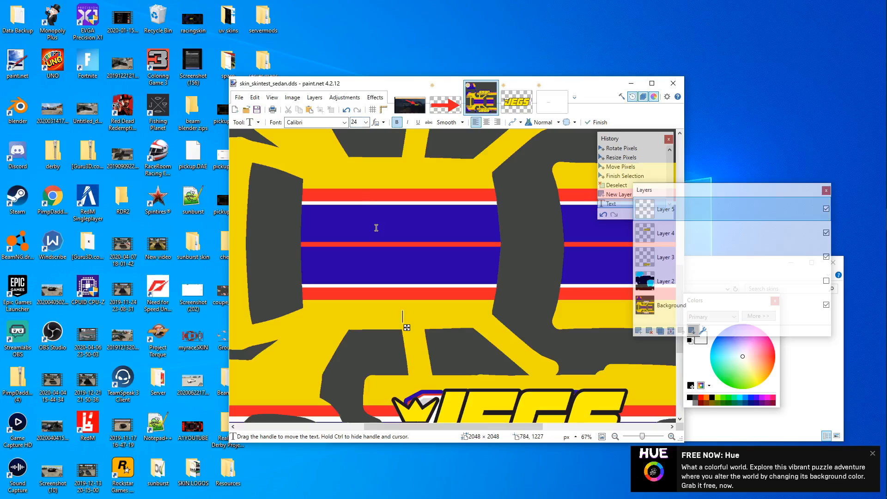
pyautogui.write('derby driver')
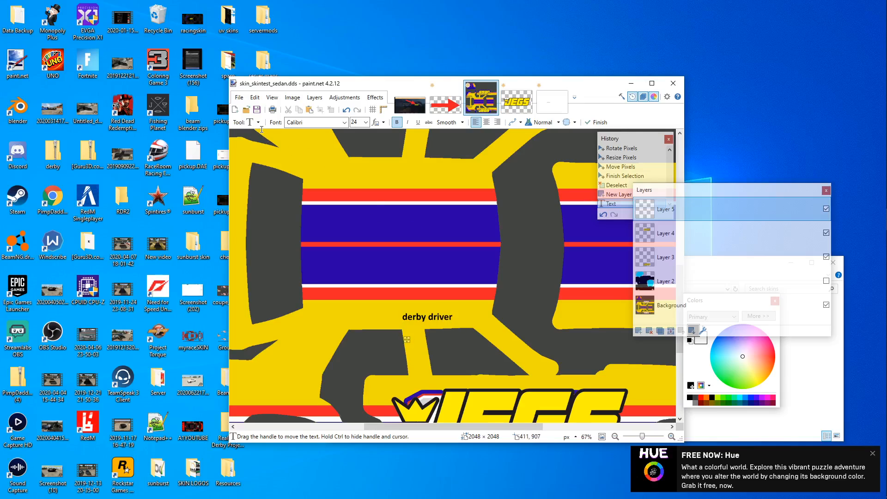
pyautogui.click(640, 330)
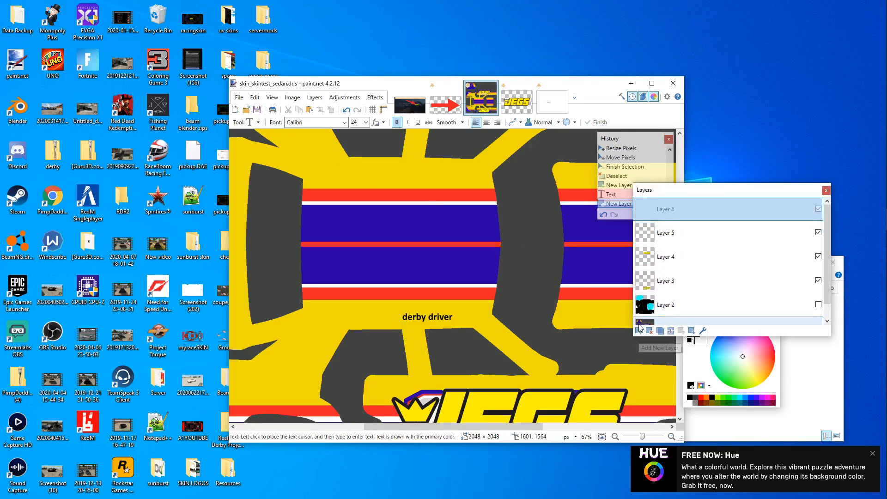
# Step: Review the placement of the "derby driver" text within the whole skin texture
pyautogui.click(255, 122)
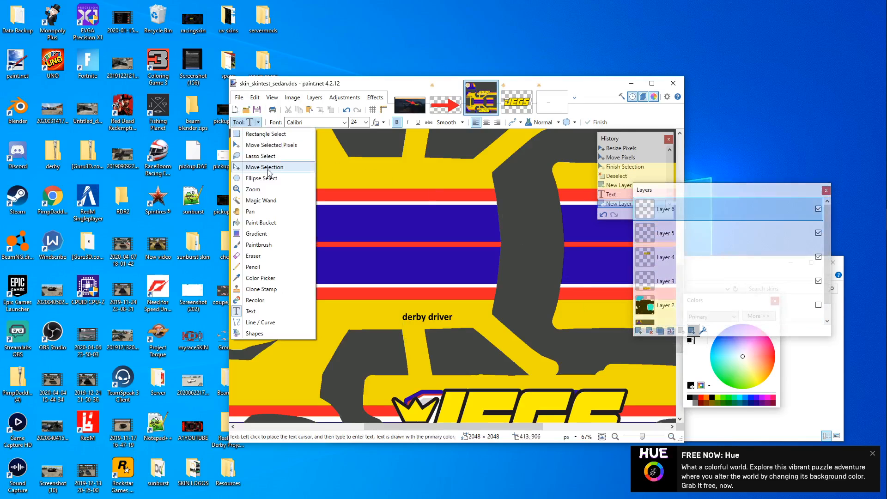
pyautogui.click(279, 190)
pyautogui.rightClick(352, 208)
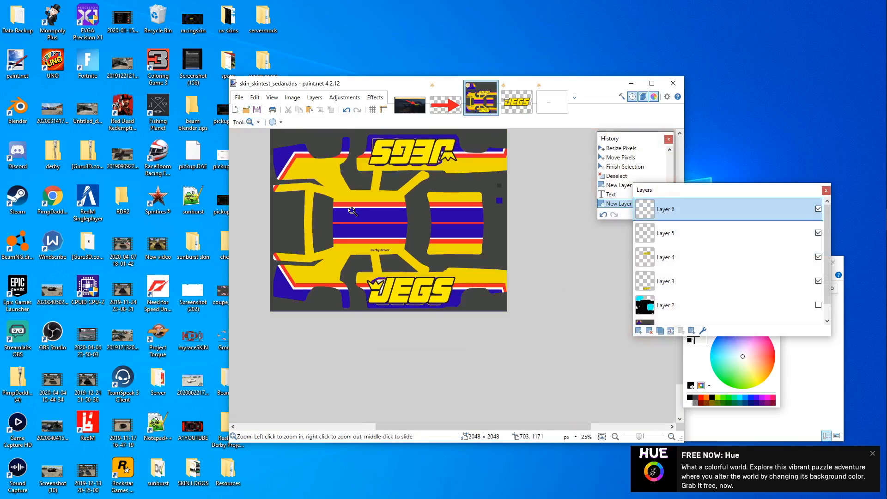
pyautogui.rightClick(354, 211)
pyautogui.rightClick(353, 210)
pyautogui.click(401, 271)
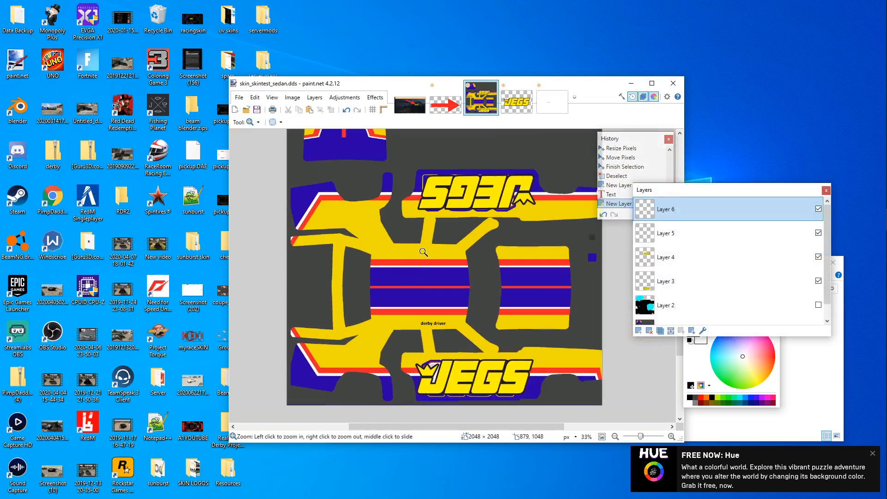
pyautogui.moveTo(422, 251); pyautogui.dragTo(418, 275)
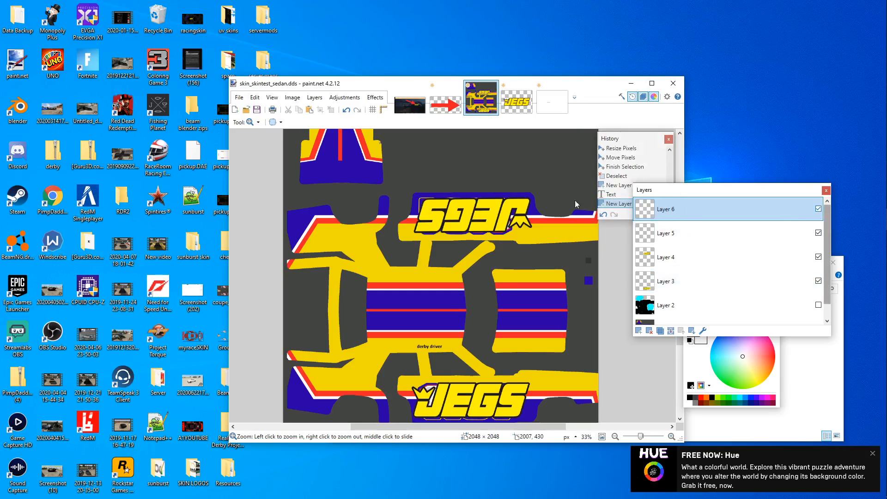
pyautogui.click(251, 123)
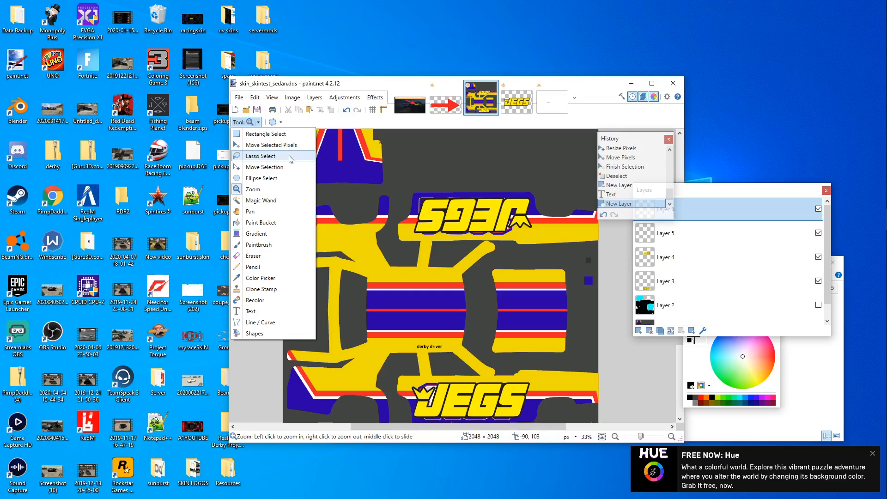
pyautogui.click(411, 195)
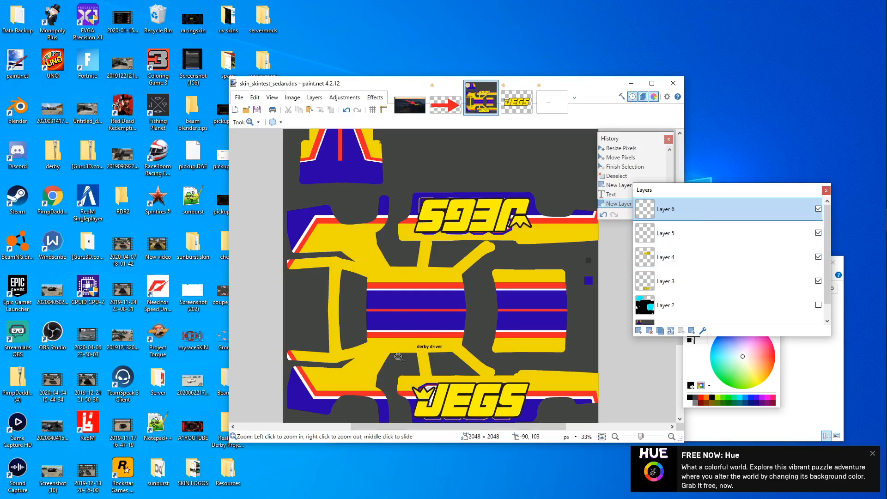
# Step: Hide and reshow Layer 2, Layer 6 and Layer 5 in turn to check which one holds the "derby driver" text
pyautogui.click(818, 305)
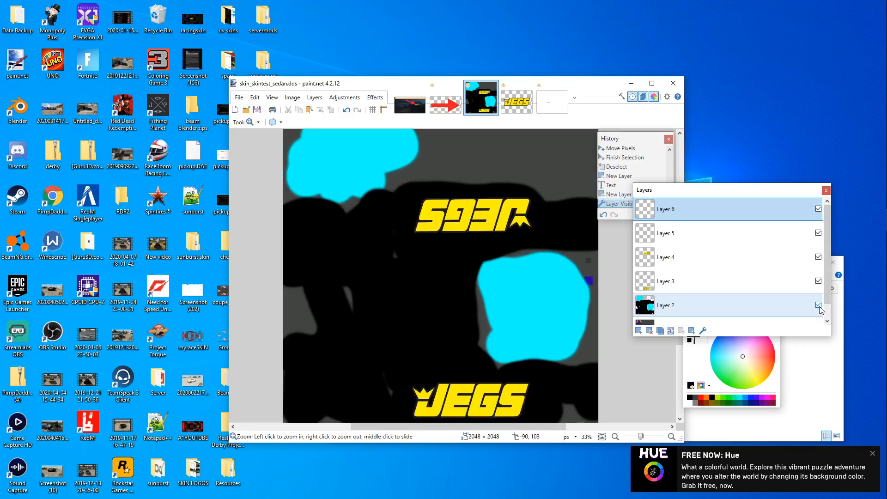
pyautogui.click(819, 306)
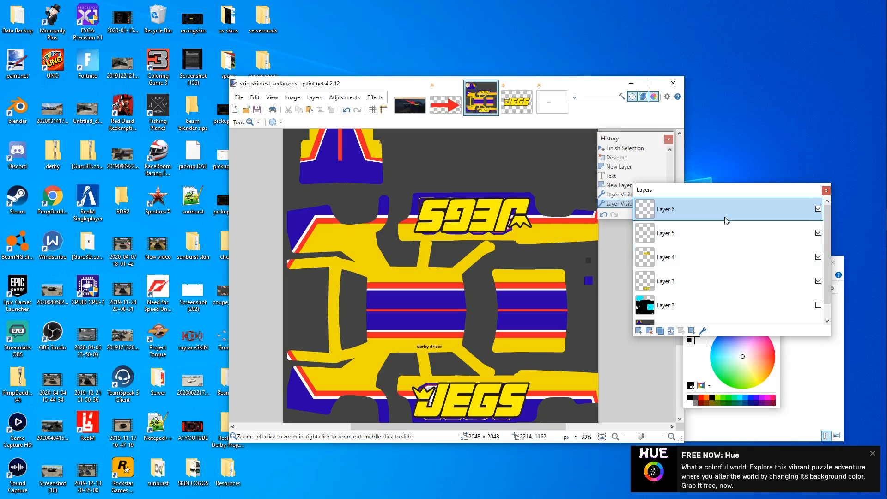
pyautogui.click(429, 346)
pyautogui.click(429, 346)
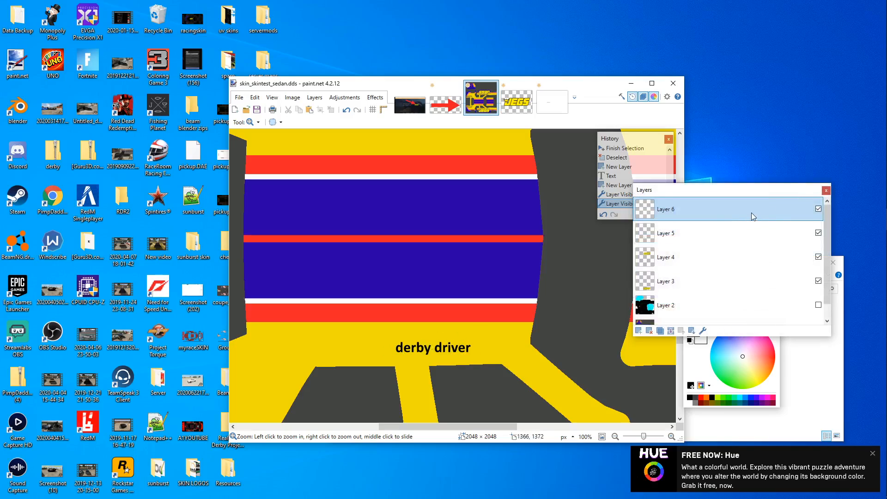
pyautogui.click(733, 242)
pyautogui.click(797, 213)
pyautogui.click(818, 211)
pyautogui.click(818, 211)
pyautogui.click(818, 233)
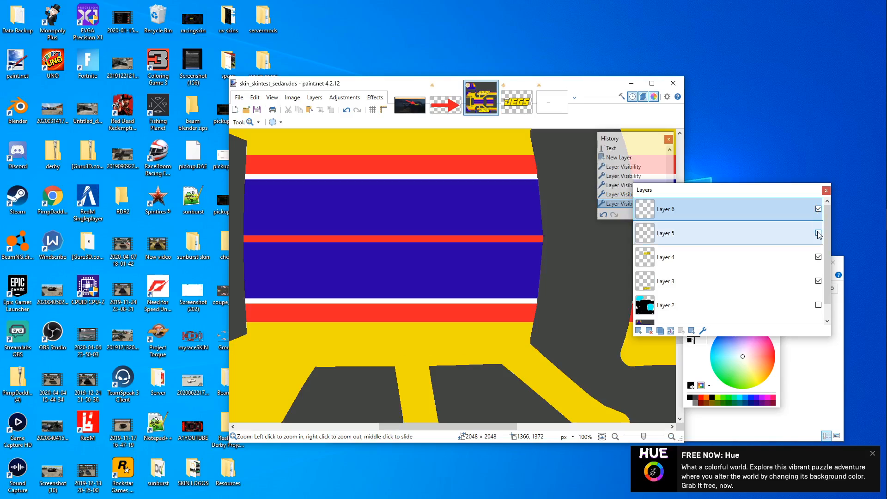
pyautogui.click(818, 234)
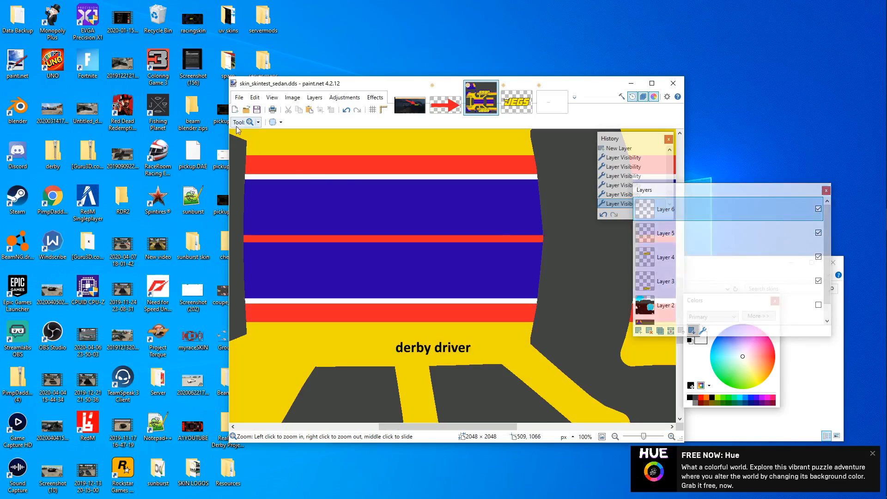
# Step: Cut the "derby driver" text out of Layer 5 using a rectangular selection of about 212 × 83 px around it
pyautogui.click(256, 122)
pyautogui.click(694, 233)
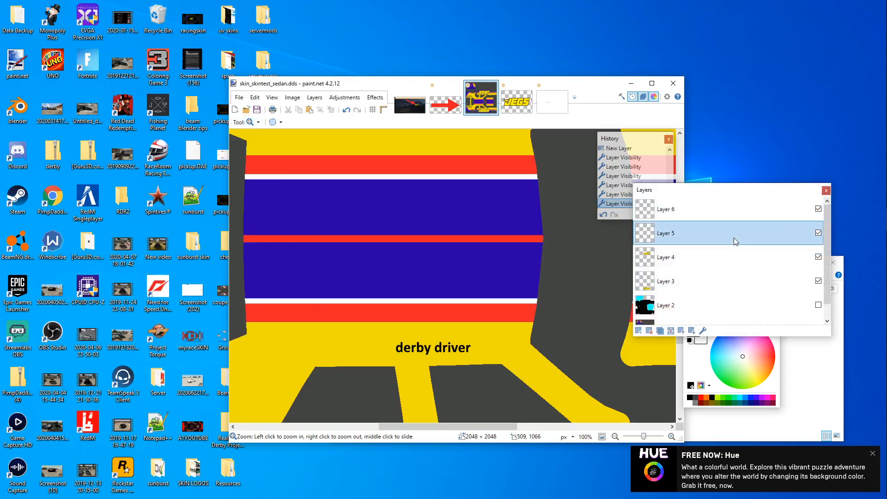
pyautogui.click(258, 122)
pyautogui.click(268, 134)
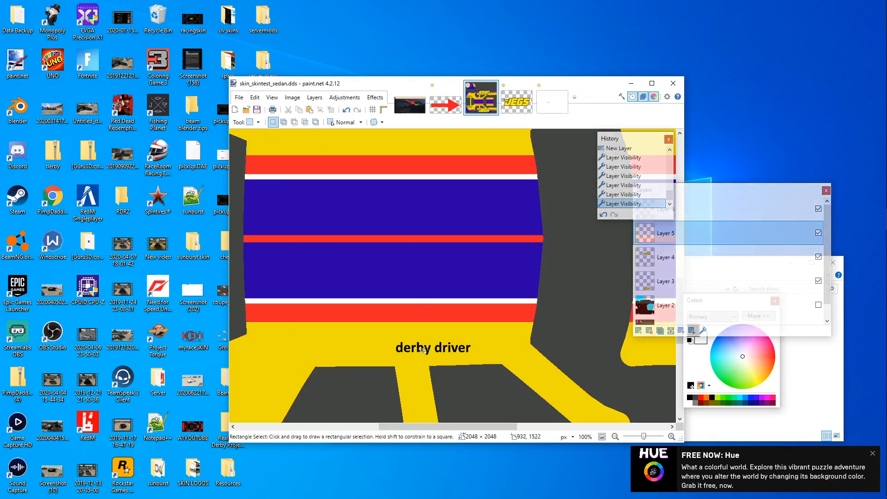
pyautogui.moveTo(383, 326); pyautogui.dragTo(480, 364)
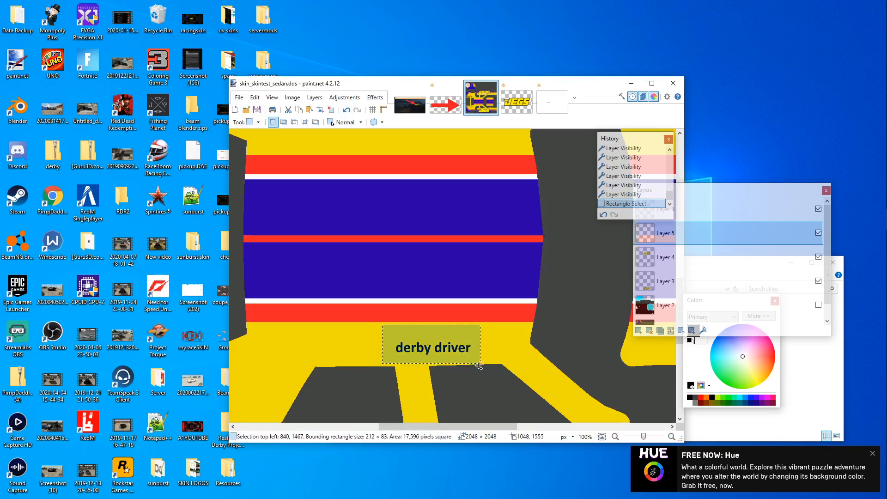
pyautogui.hotkey('ctrl', 'x')
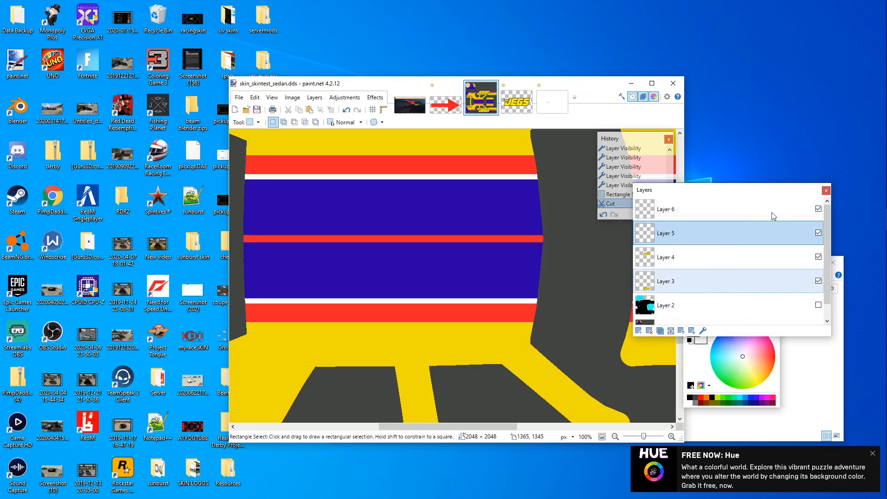
# Step: Write "derby driver" in red bold Calibri at size 24 on Layer 5, on the yellow strip below the lower red stripe
pyautogui.click(253, 122)
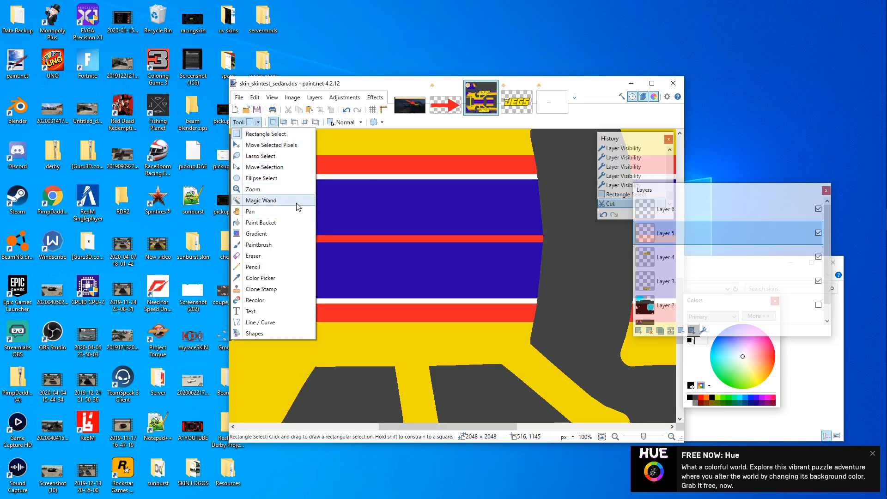
pyautogui.click(294, 312)
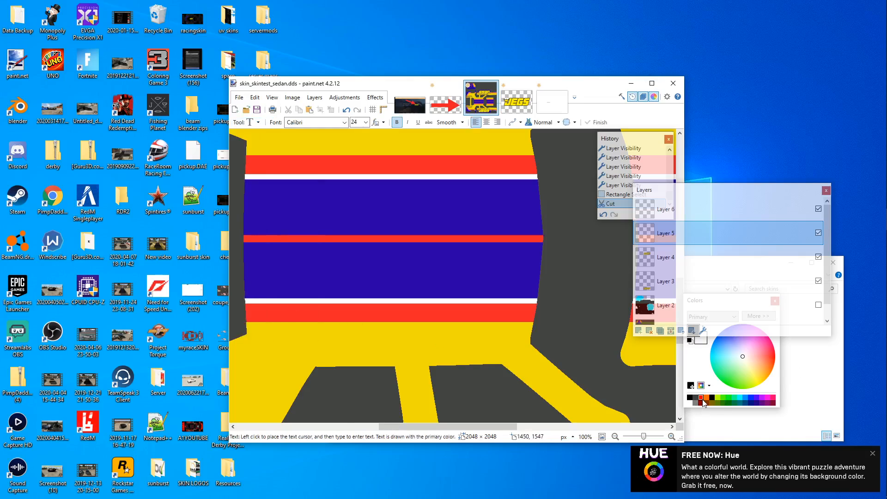
pyautogui.click(702, 399)
pyautogui.click(402, 347)
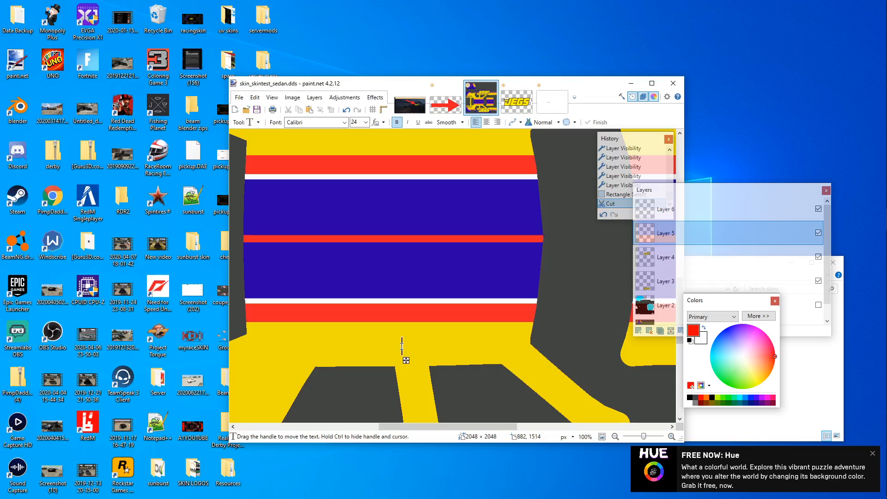
pyautogui.write('derby driver')
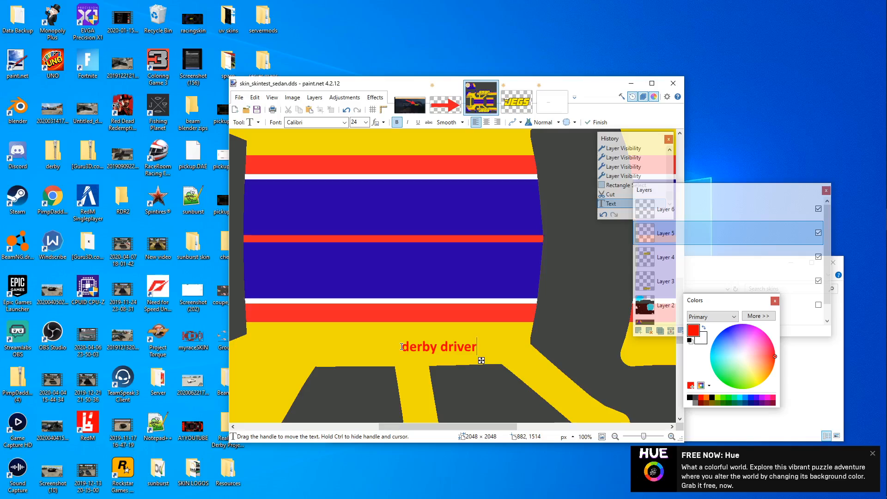
pyautogui.click(684, 214)
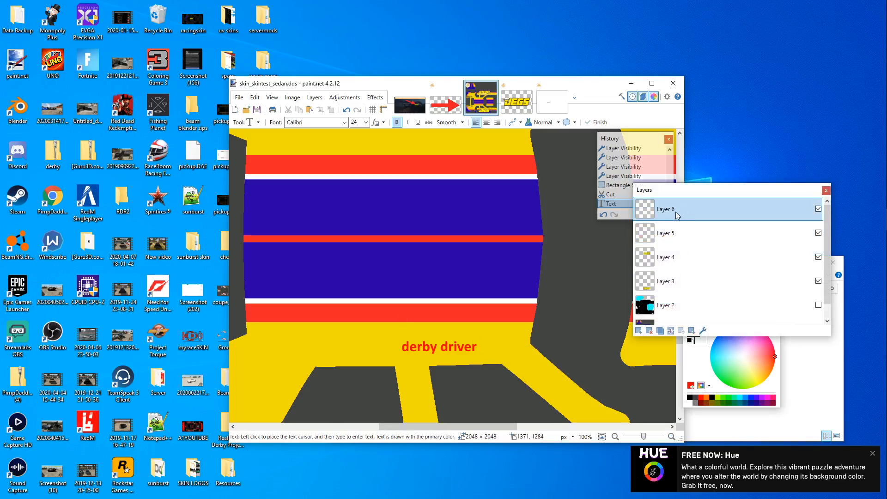
# Step: Make Layer 2 visible and merge all the layers down into the Background layer
pyautogui.click(239, 124)
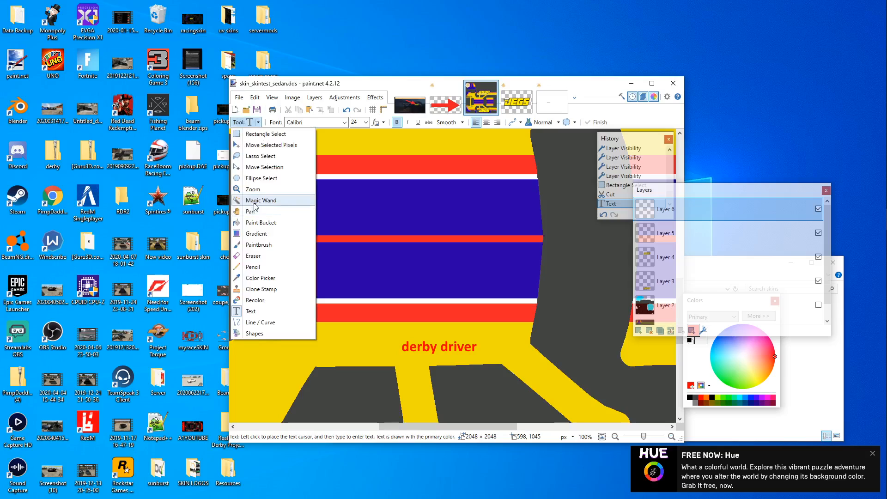
pyautogui.click(254, 186)
pyautogui.rightClick(279, 198)
pyautogui.rightClick(279, 198)
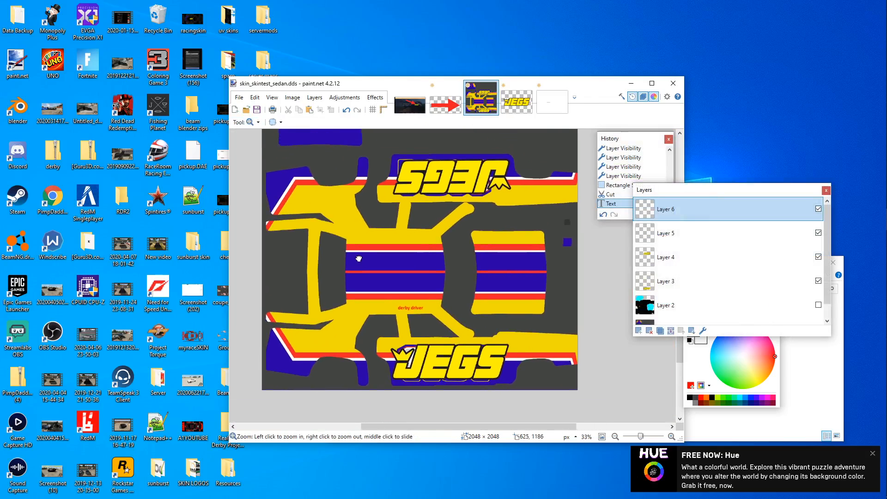
pyautogui.click(819, 305)
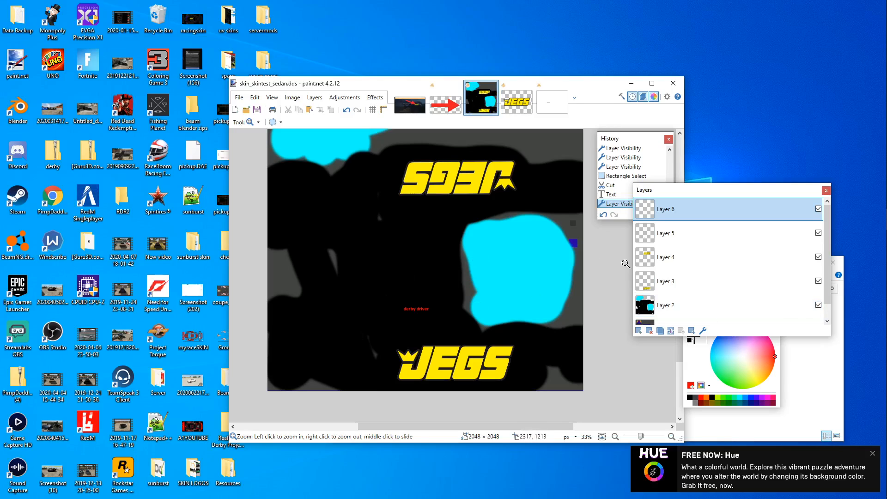
pyautogui.click(671, 331)
pyautogui.click(671, 330)
pyautogui.click(672, 330)
pyautogui.click(671, 330)
pyautogui.click(671, 331)
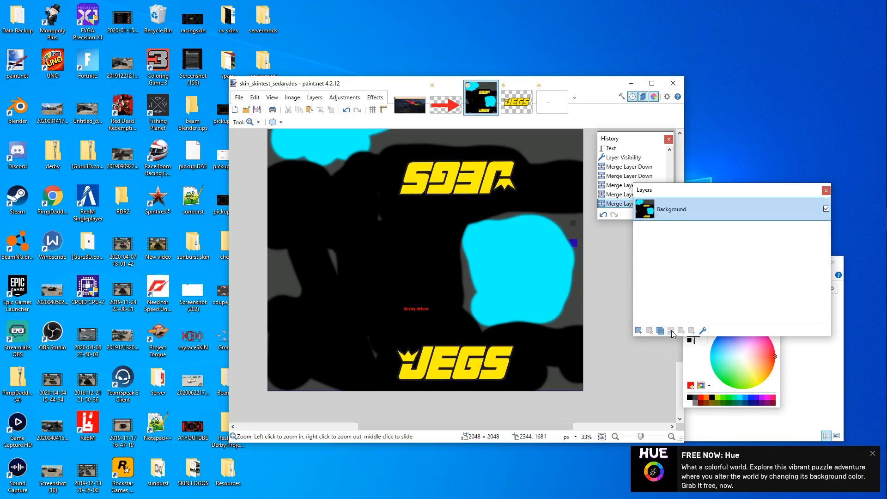
# Step: Save the merged texture as a new DDS file named skin_youtube_sedan, using the BC1 (Linear, DXT1) format
pyautogui.click(242, 99)
pyautogui.click(244, 102)
pyautogui.click(246, 102)
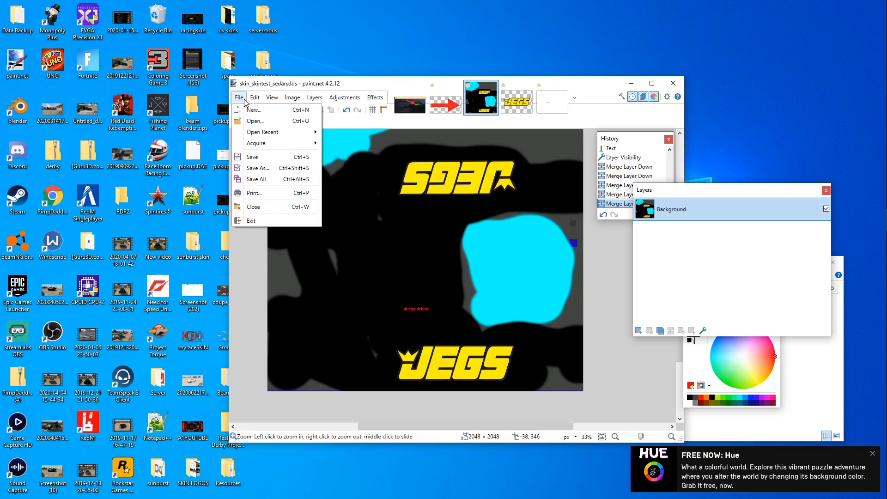
pyautogui.click(260, 168)
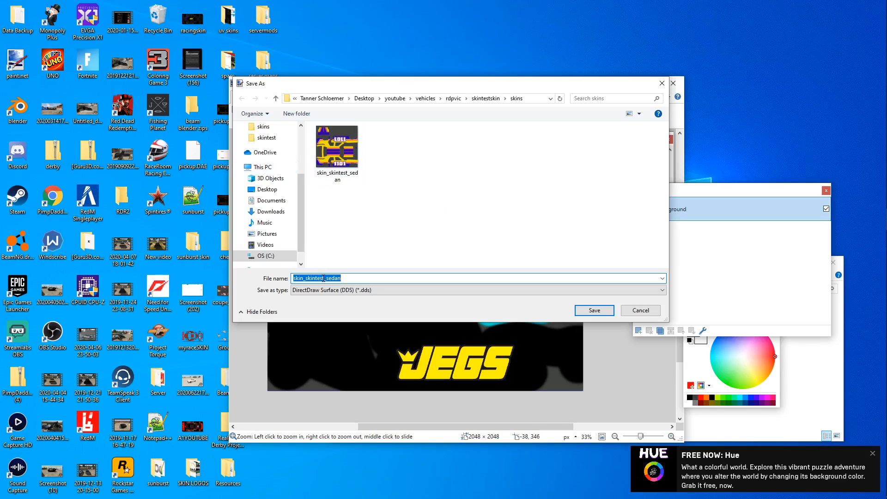
pyautogui.click(324, 278)
pyautogui.press('BackSpace')
pyautogui.press('BackSpace')
pyautogui.press('BackSpace')
pyautogui.write('youtub')
pyautogui.click(594, 310)
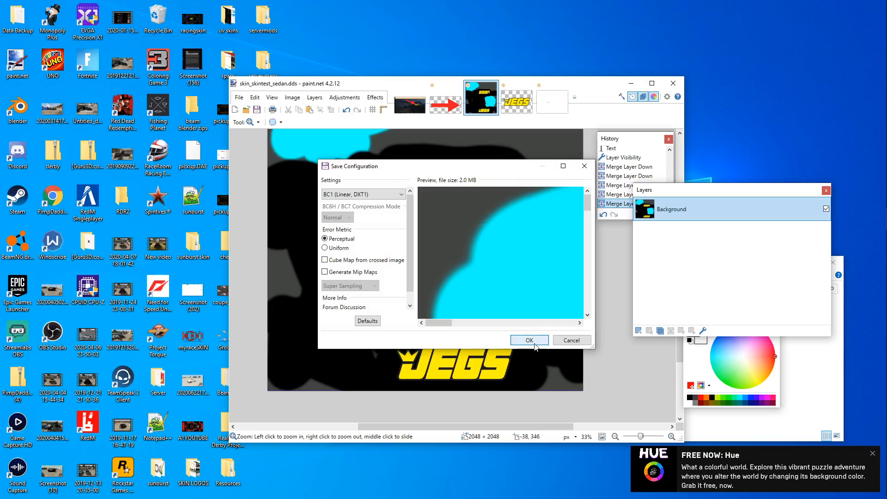
pyautogui.click(529, 341)
# Step: Delete the old skin_skintest_sedan image from the mod's skins folder in File Explorer
pyautogui.click(632, 84)
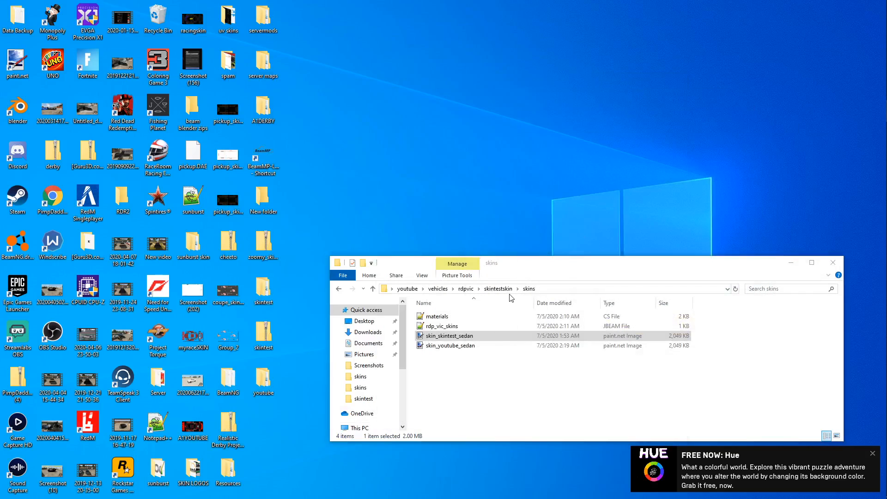
pyautogui.rightClick(504, 340)
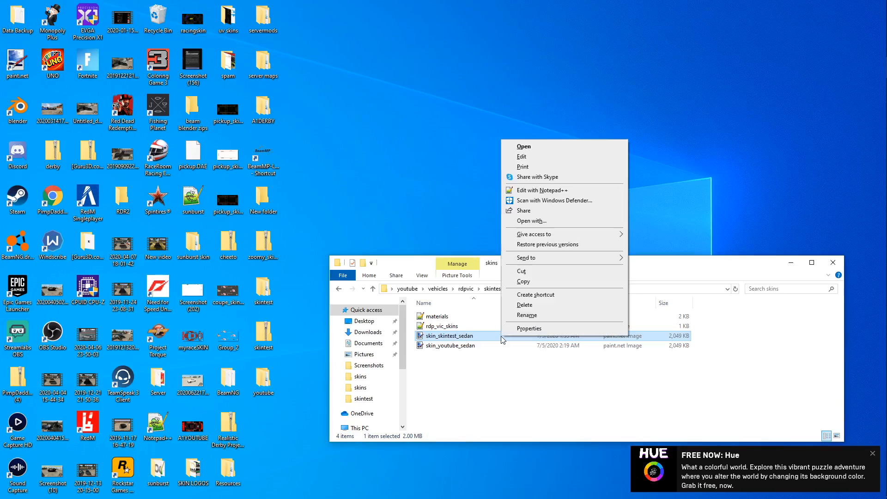
pyautogui.click(532, 306)
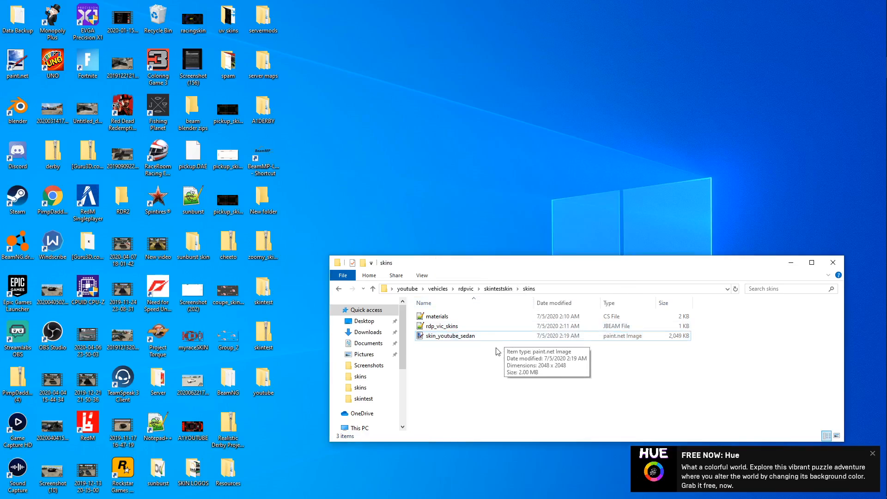
# Step: Check the contents of the materials, rdp_vic_skins and skin_youtube_sedan files in the skins folder
pyautogui.click(473, 319)
pyautogui.doubleClick(472, 319)
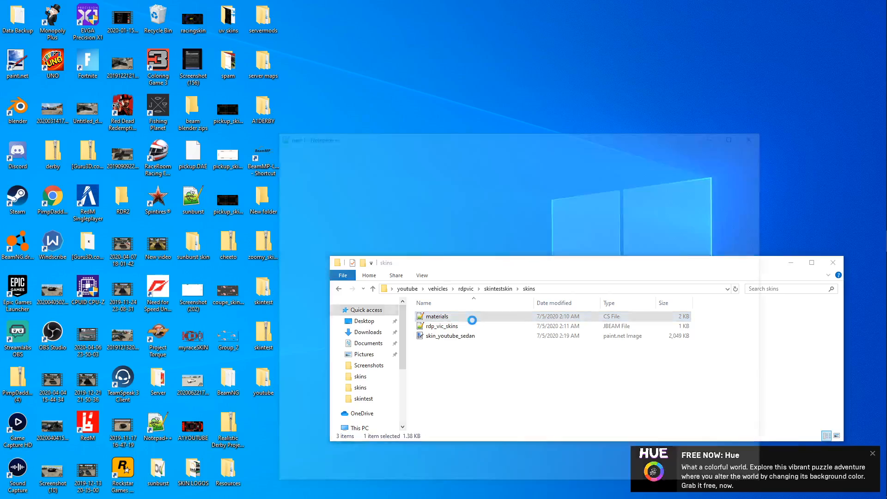
pyautogui.click(760, 134)
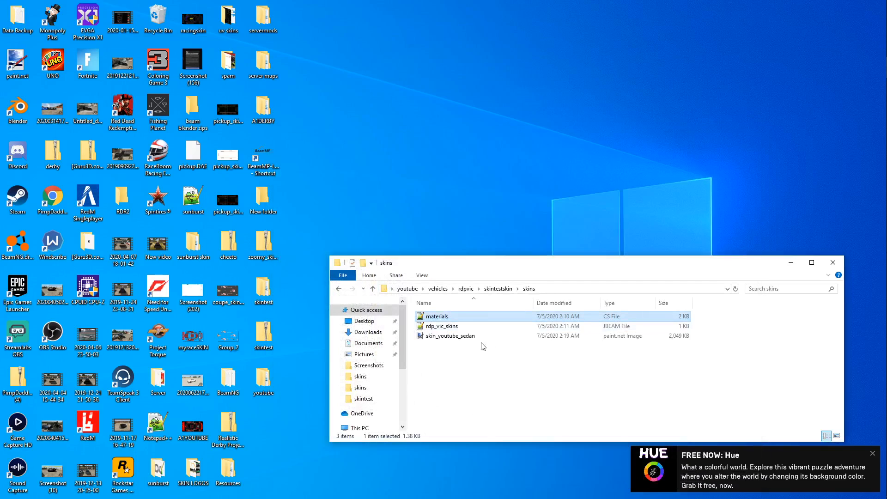
pyautogui.doubleClick(469, 327)
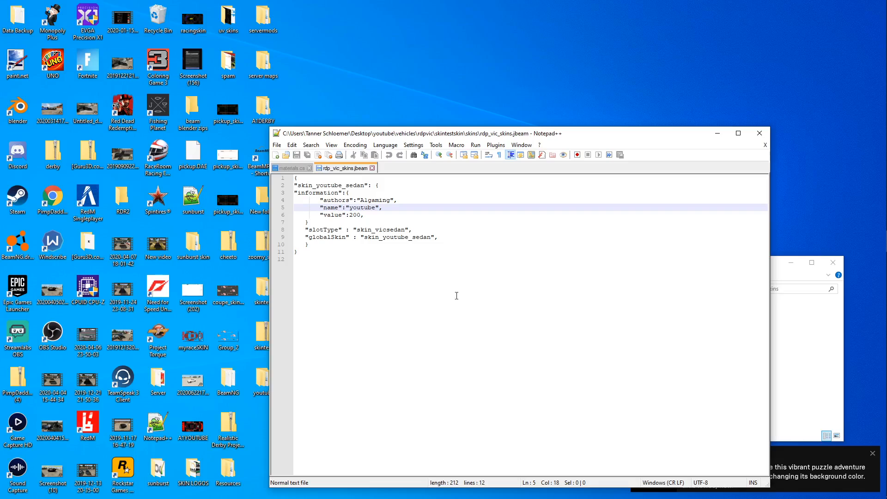
pyautogui.click(760, 133)
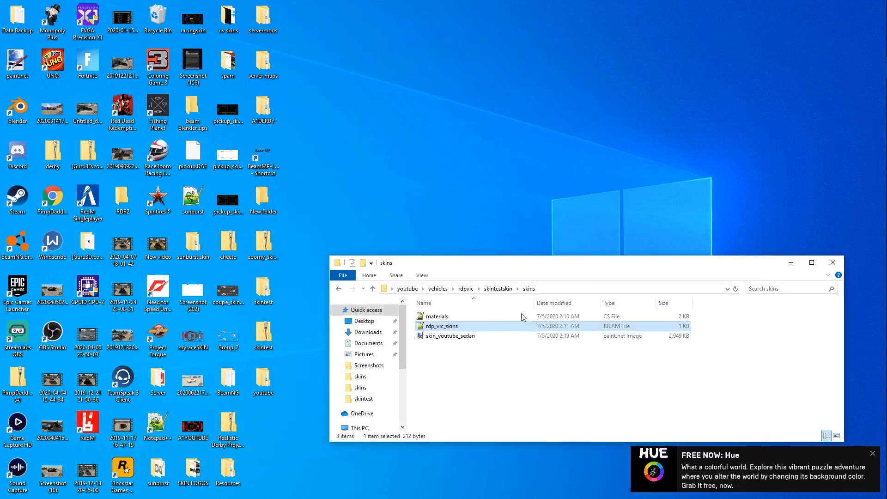
pyautogui.click(474, 337)
pyautogui.doubleClick(475, 337)
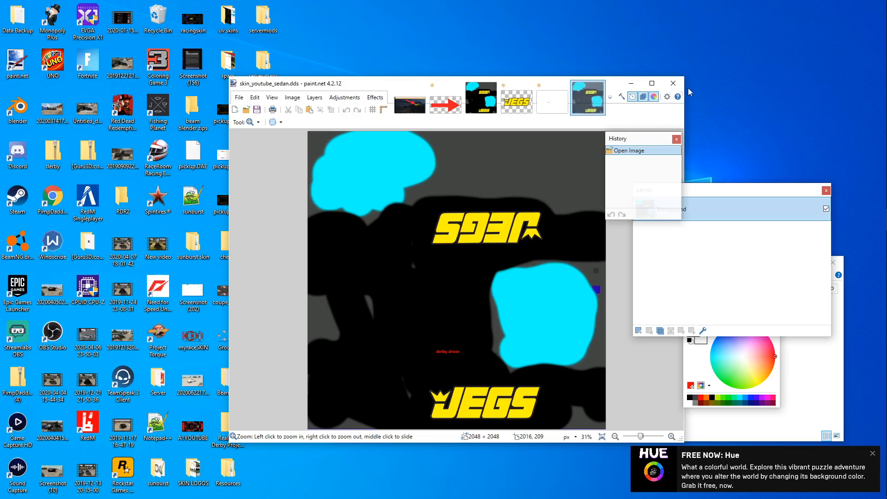
pyautogui.click(636, 86)
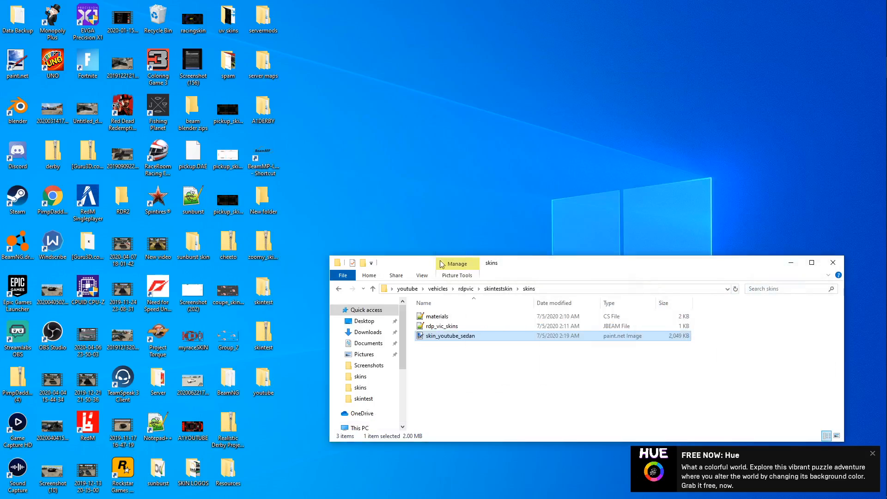
# Step: Rename the skintestskin folder inside rdpvic to youtubeskin
pyautogui.click(340, 290)
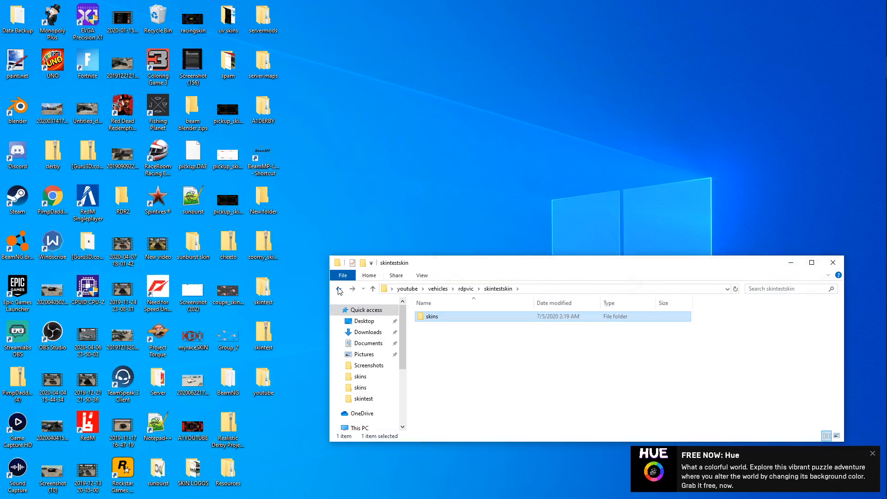
pyautogui.click(340, 290)
pyautogui.rightClick(459, 317)
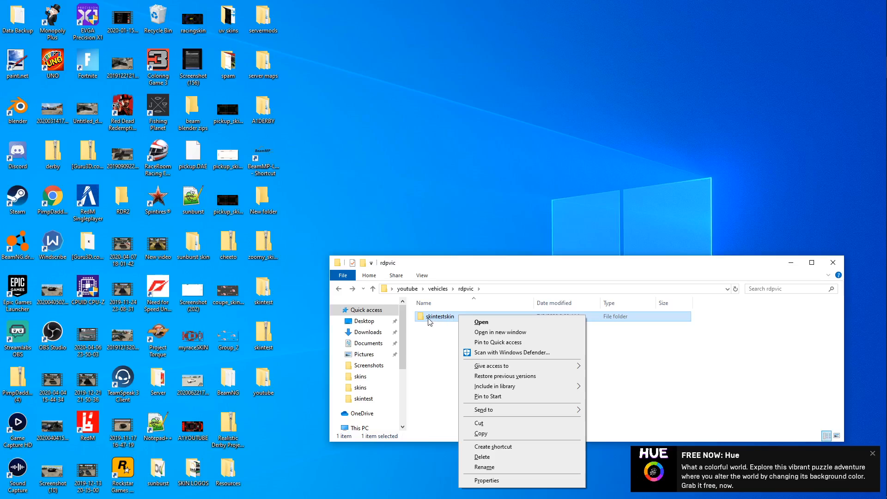
pyautogui.click(485, 467)
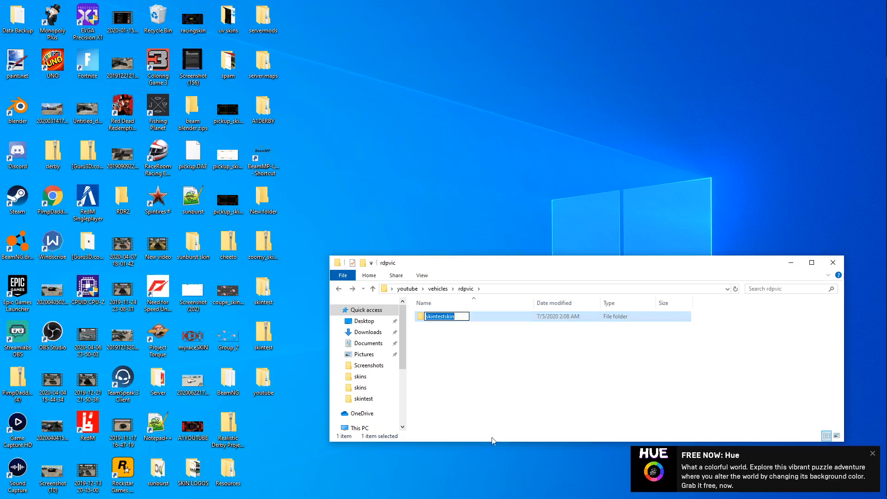
pyautogui.press('BackSpace')
pyautogui.write('youtubeskin')
pyautogui.press('Return')
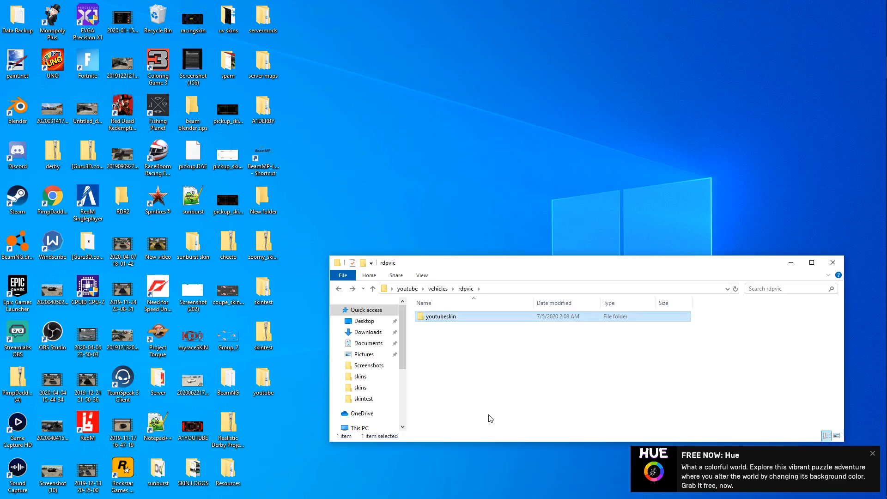
# Step: Copy the vehicles folder from the youtube mod folder
pyautogui.click(339, 289)
pyautogui.click(340, 289)
pyautogui.rightClick(447, 320)
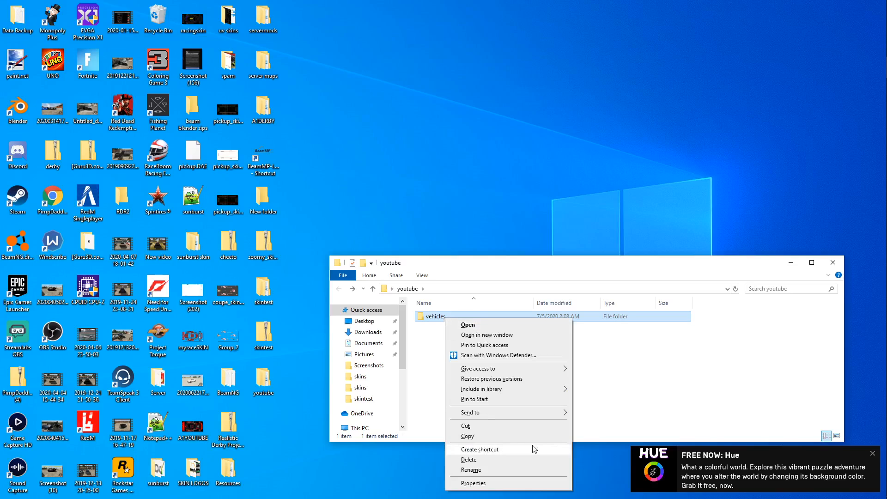
pyautogui.click(468, 437)
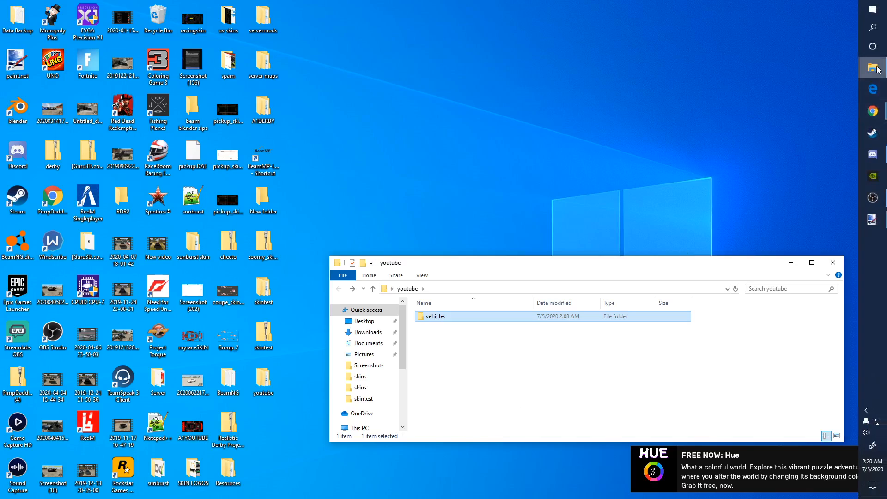
# Step: Delete the existing vehicles folder from the mods folder of BeamNG.drive in Documents, using a new File Explorer window
pyautogui.click(873, 35)
pyautogui.click(550, 67)
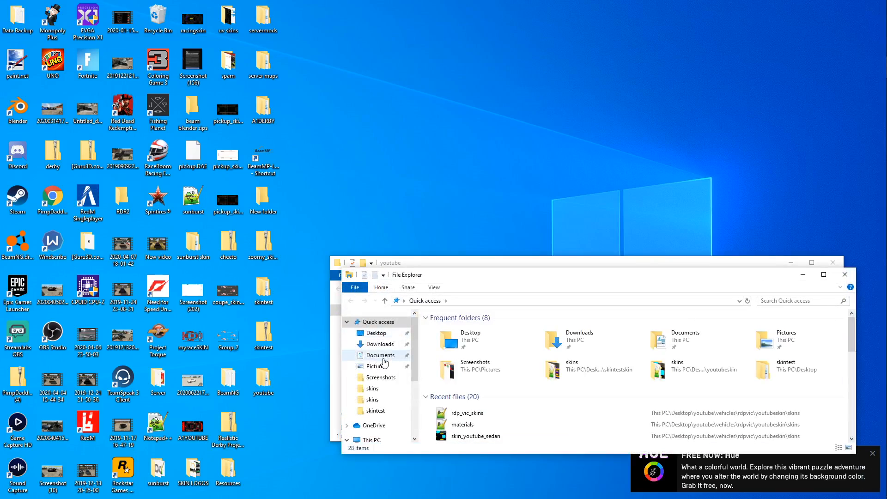
pyautogui.click(383, 356)
pyautogui.doubleClick(484, 341)
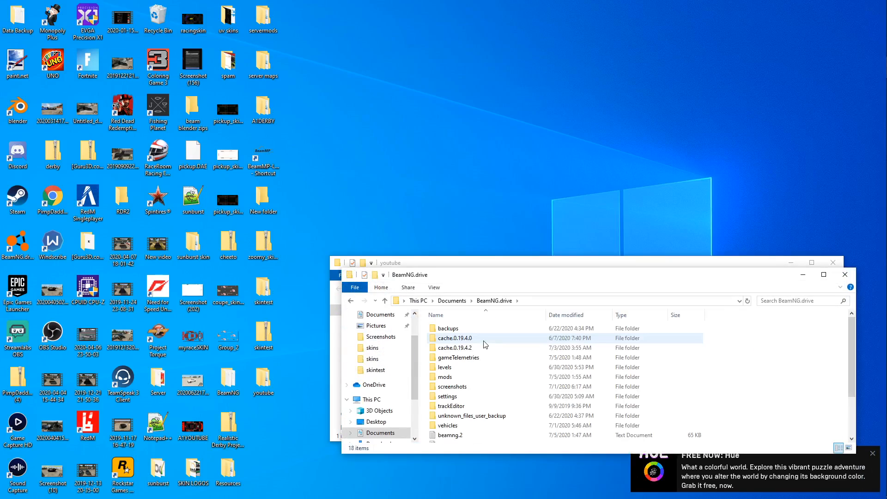
pyautogui.doubleClick(469, 376)
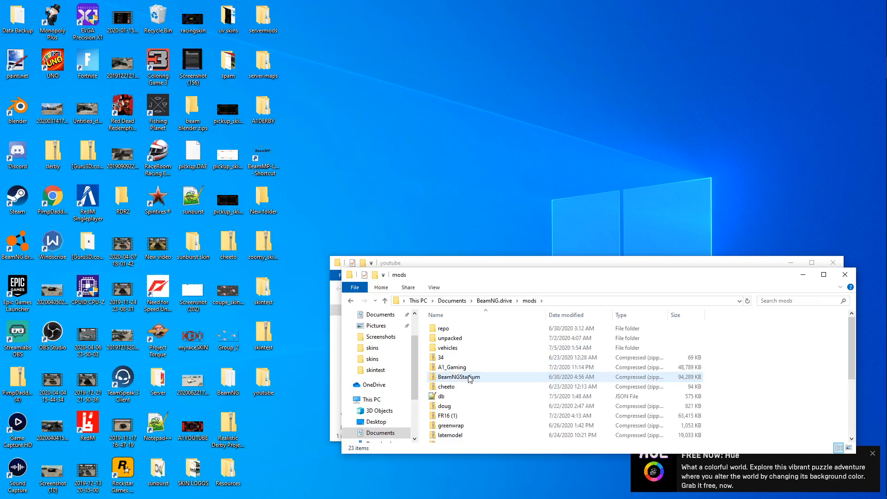
pyautogui.rightClick(479, 354)
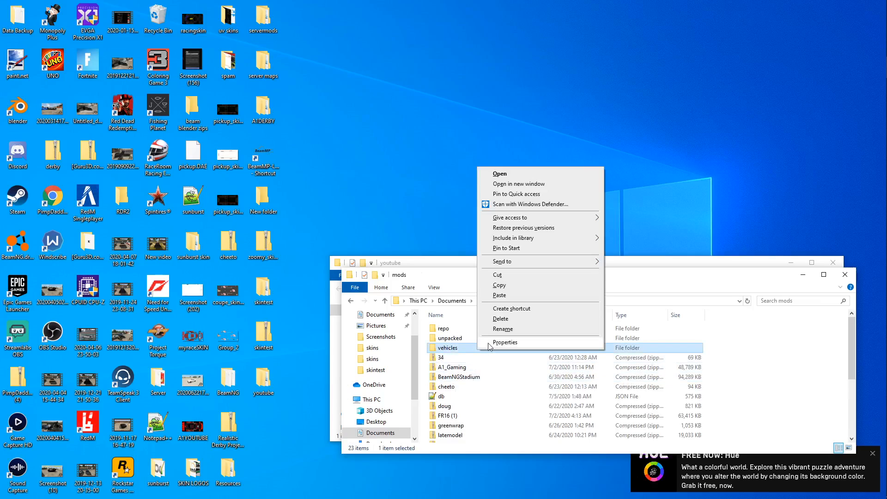
pyautogui.click(522, 323)
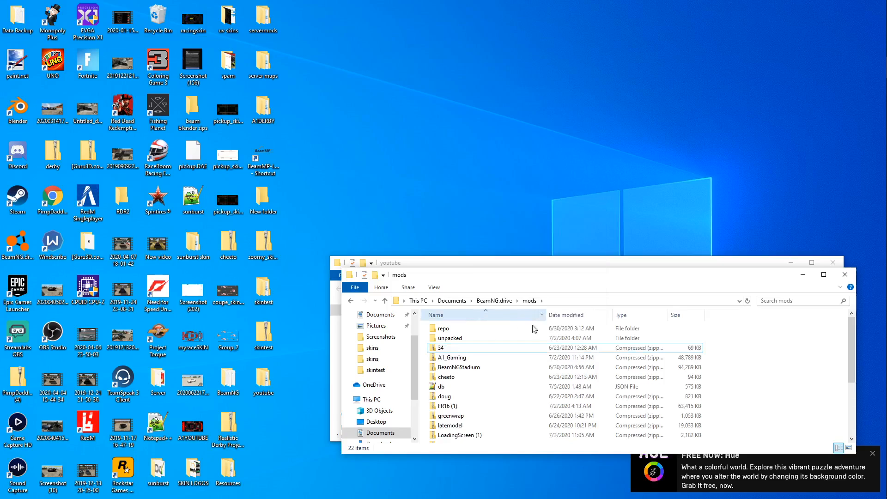
# Step: Paste the copied vehicles folder into the BeamNG.drive mods folder
pyautogui.rightClick(727, 373)
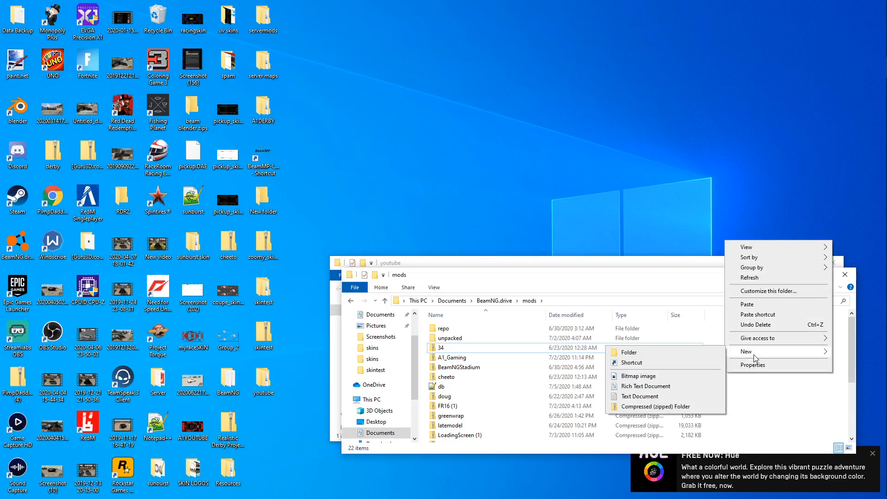
pyautogui.click(760, 406)
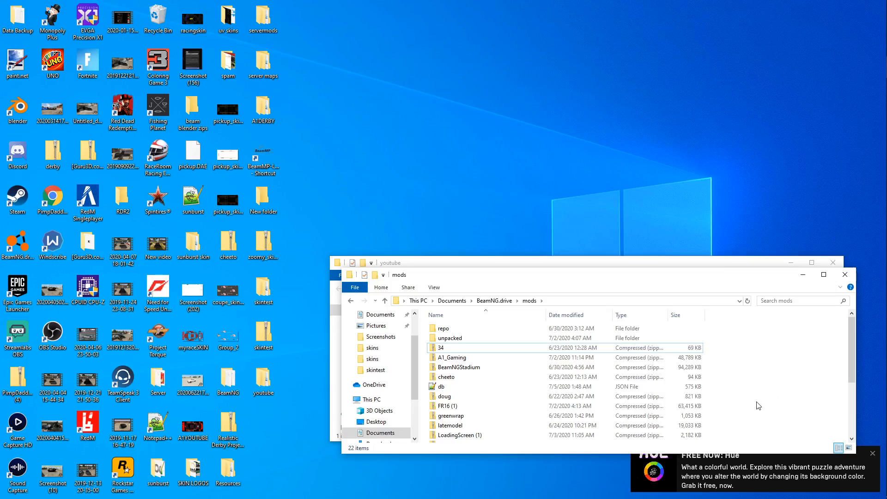
pyautogui.rightClick(749, 363)
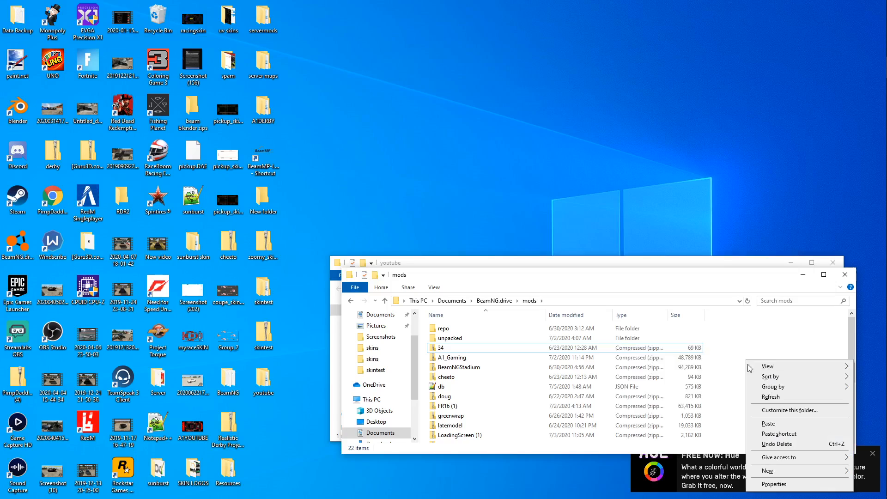
pyautogui.click(768, 423)
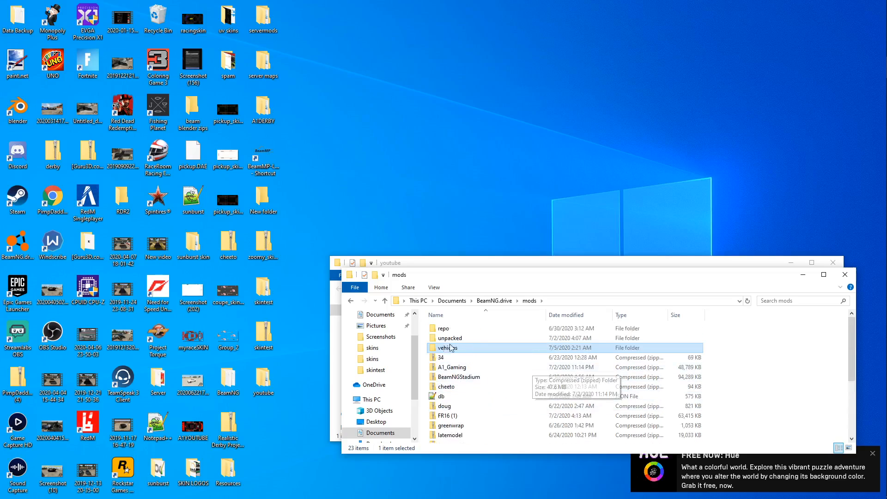
# Step: Compress the pasted vehicles folder into a zip file named youtube in the mods folder, and close the mods window
pyautogui.rightClick(472, 352)
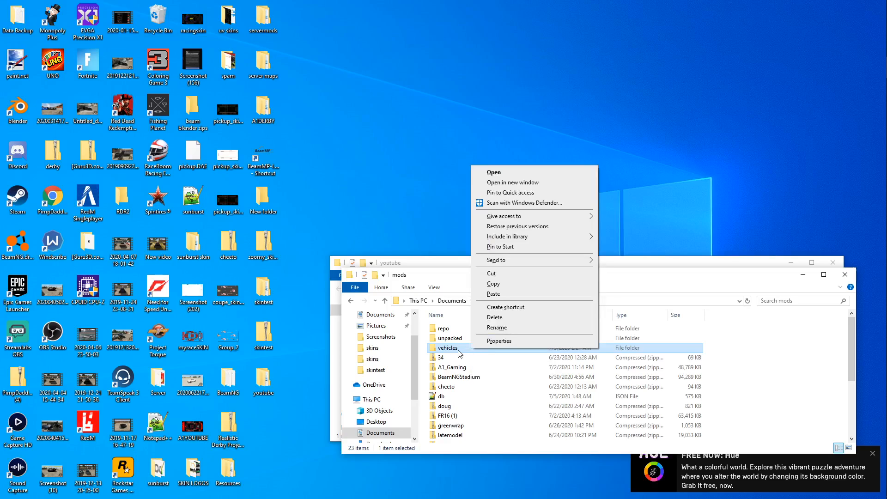
pyautogui.click(458, 350)
pyautogui.doubleClick(456, 350)
pyautogui.click(353, 301)
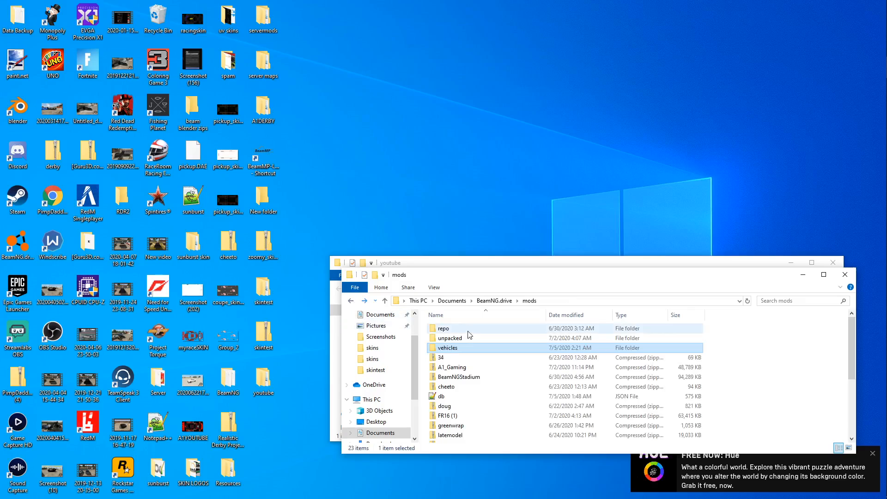
pyautogui.rightClick(505, 352)
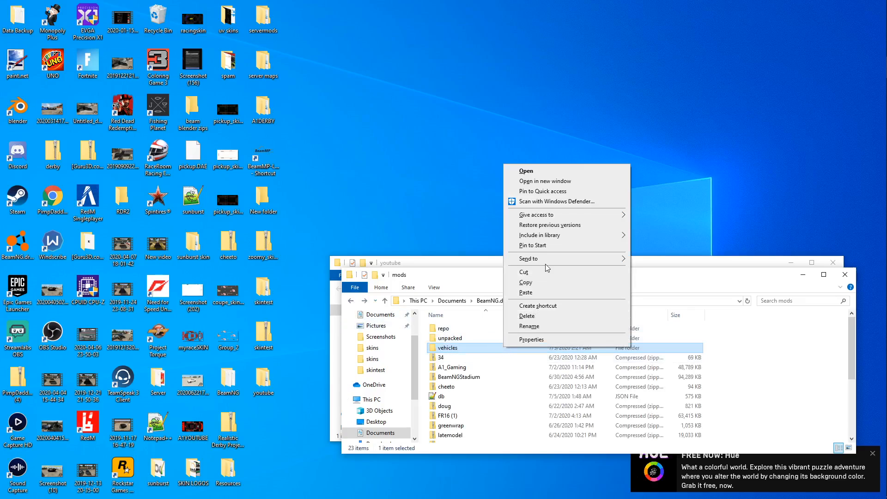
pyautogui.moveTo(601, 258)
pyautogui.click(688, 272)
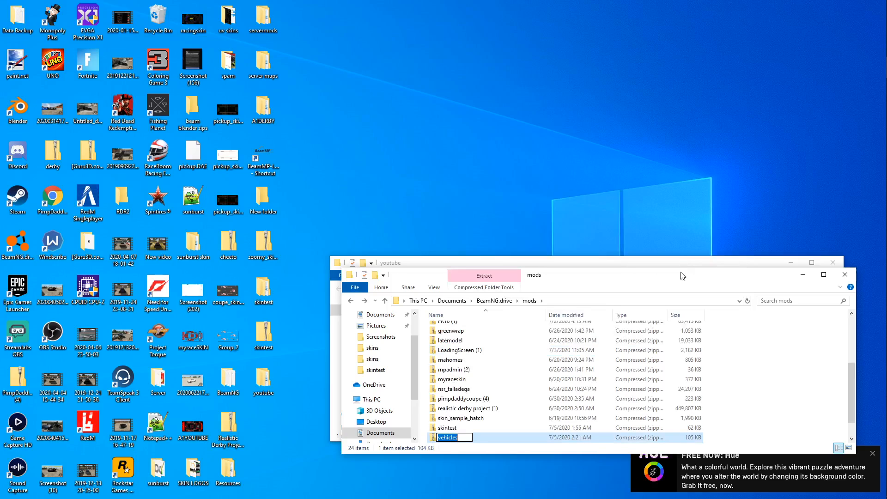
pyautogui.write('youtube')
pyautogui.press('Return')
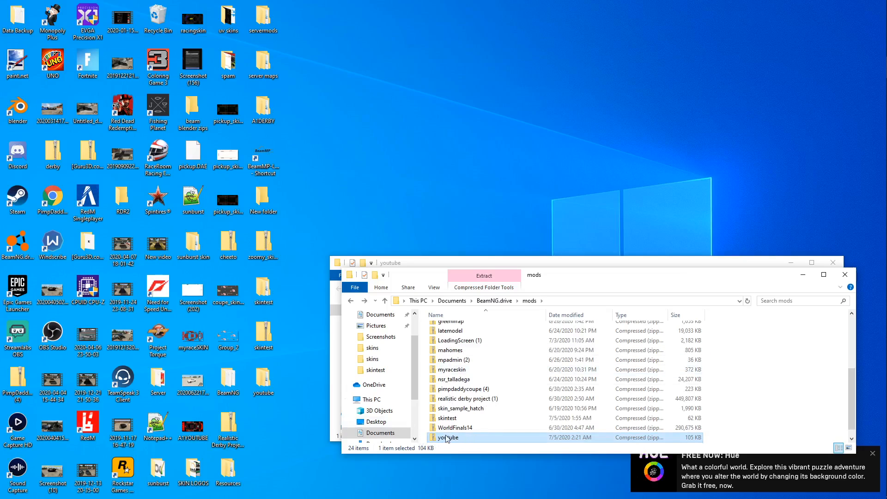
pyautogui.click(846, 274)
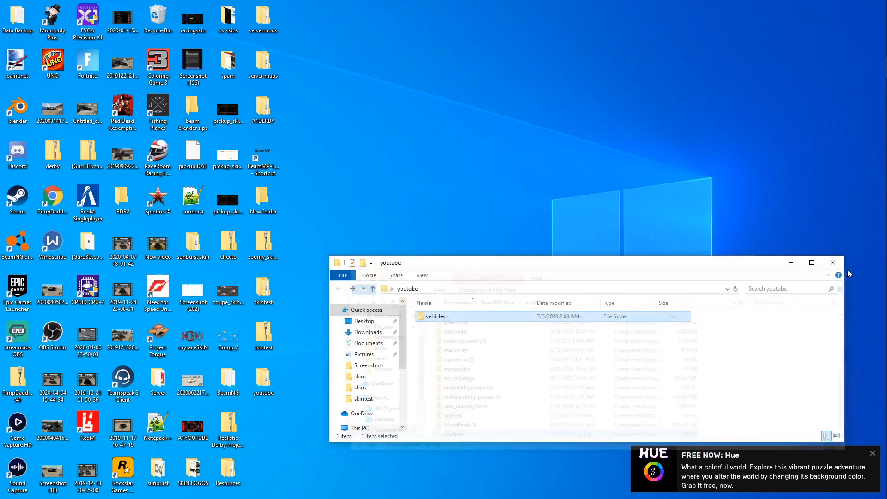
# Step: Switch to Steam and launch BeamNG.drive from its library page
pyautogui.click(873, 133)
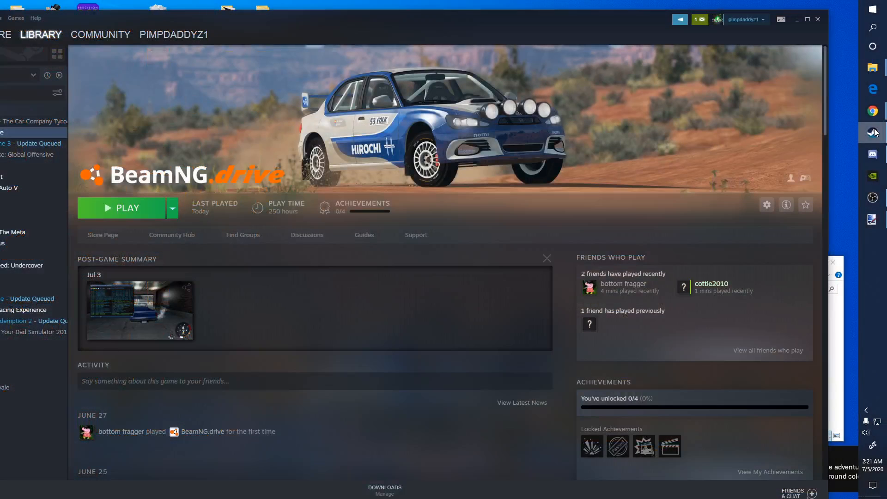
pyautogui.click(124, 213)
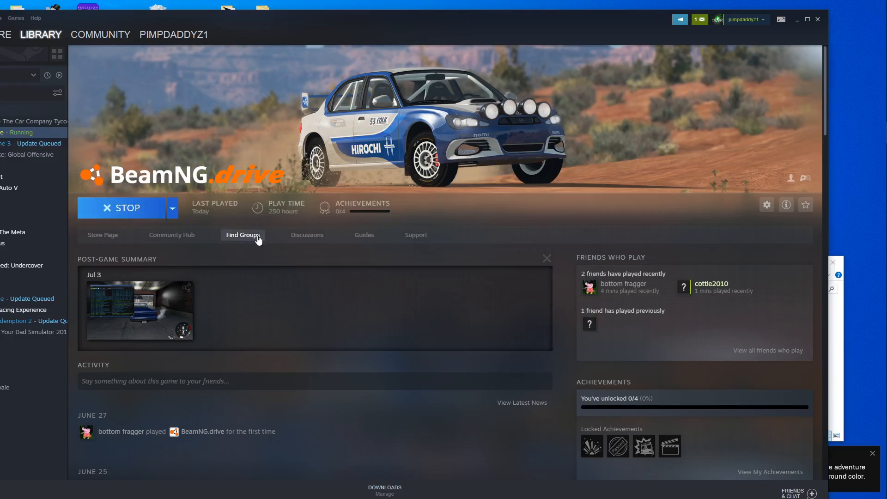
pyautogui.click(419, 223)
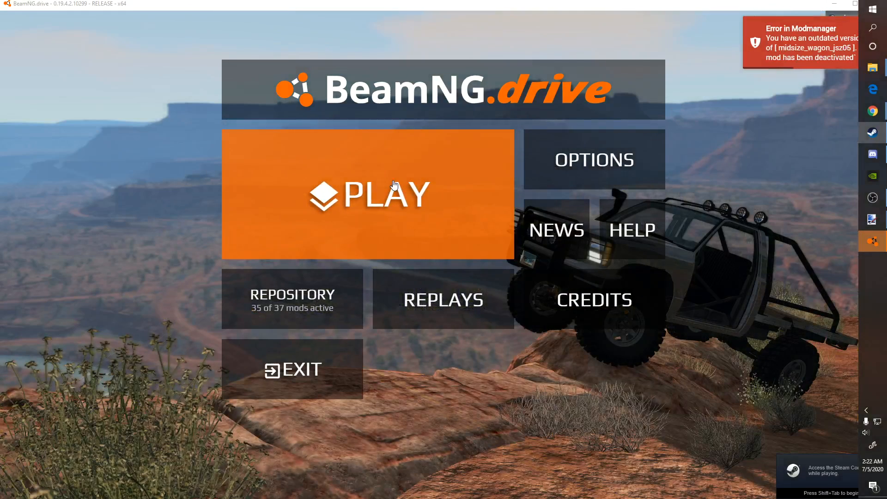
# Step: Start a Freeroam session on the Grid, Small, Pure map
pyautogui.click(400, 184)
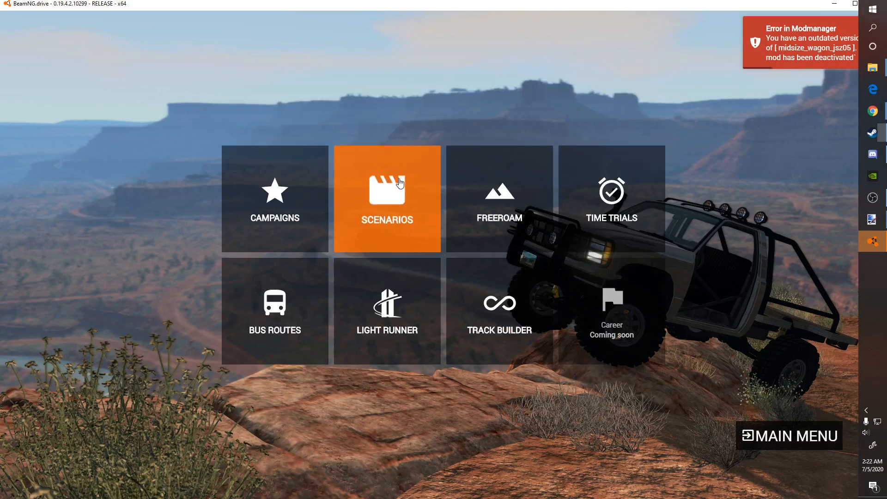
pyautogui.click(517, 181)
pyautogui.scroll(-5, 496, 212)
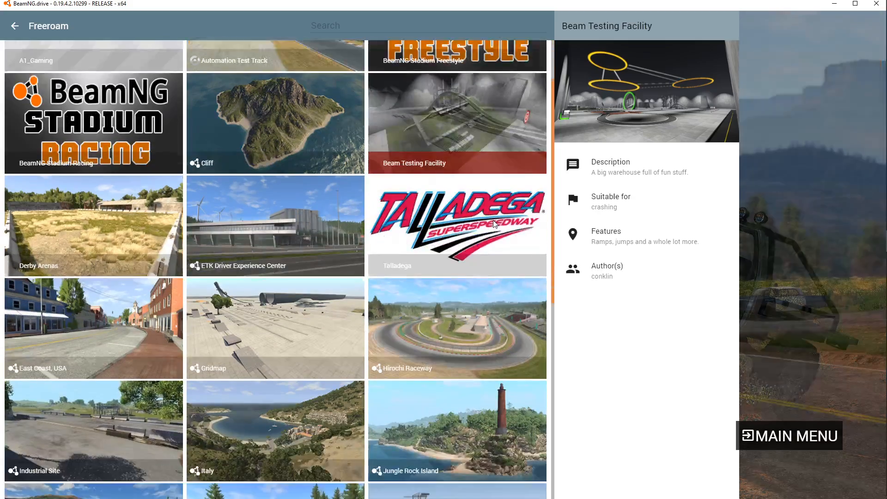
pyautogui.scroll(-4, 489, 225)
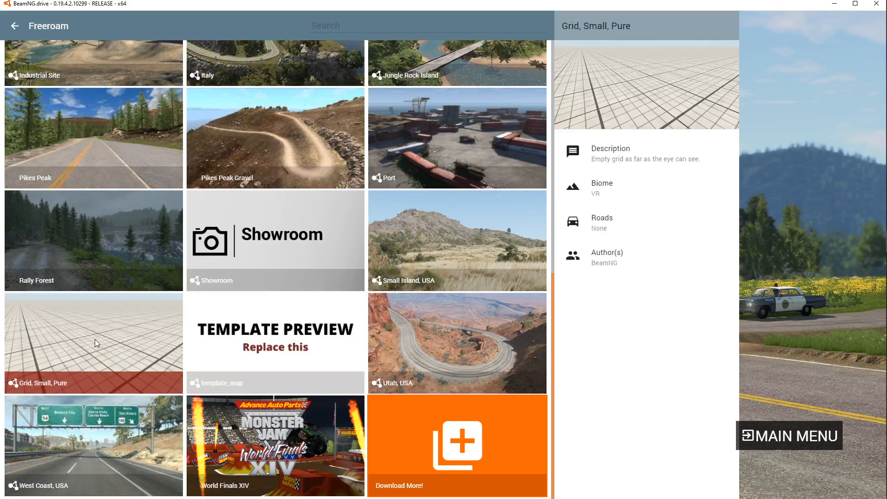
pyautogui.click(95, 343)
pyautogui.click(615, 479)
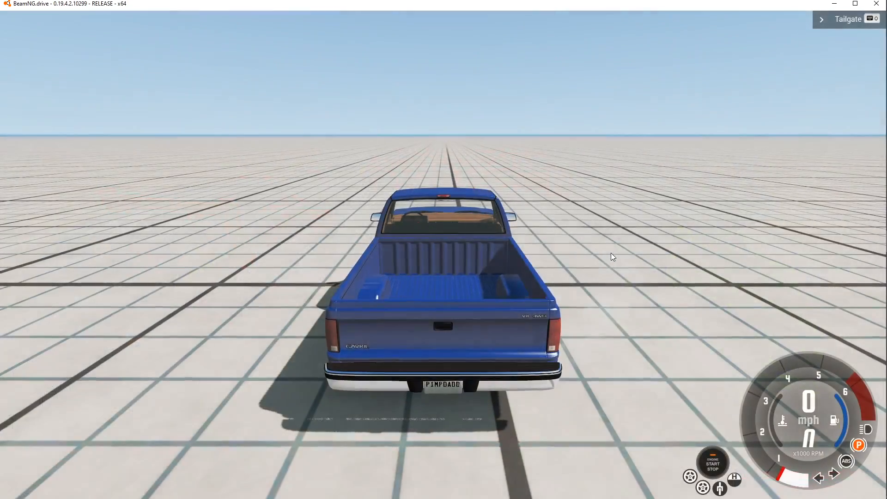
# Step: Replace the current vehicle with the Ford Crown Victoria configuration RDP bonestock Derby Vic (2)
pyautogui.press('Escape')
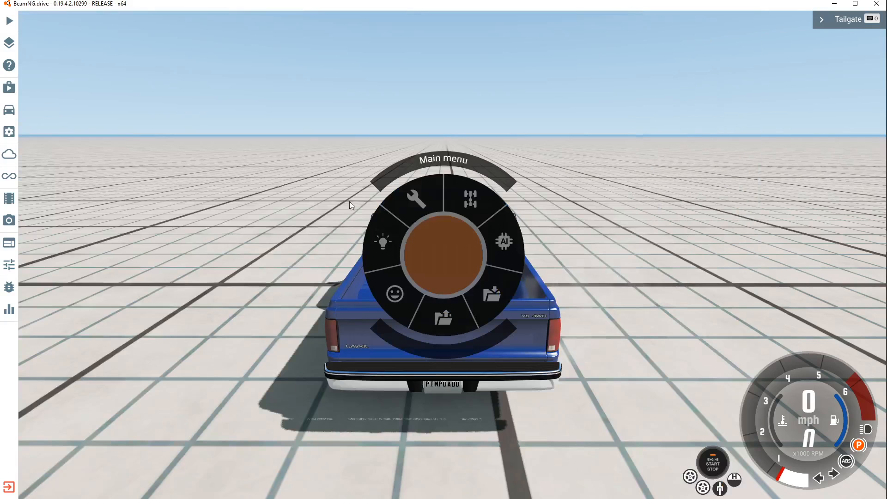
pyautogui.click(9, 110)
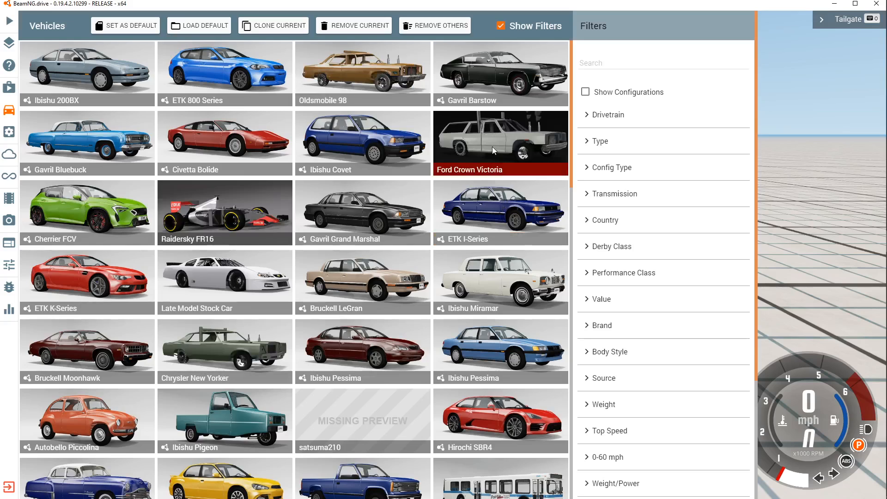
pyautogui.click(492, 146)
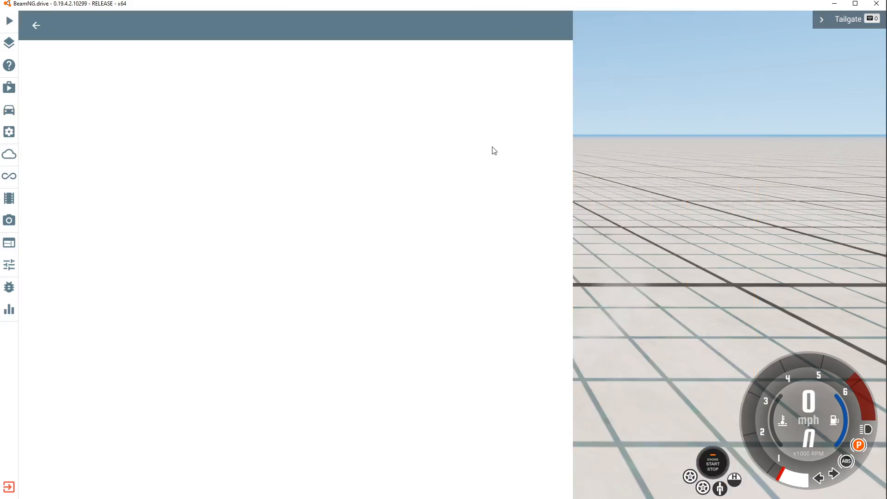
pyautogui.scroll(-6, 293, 261)
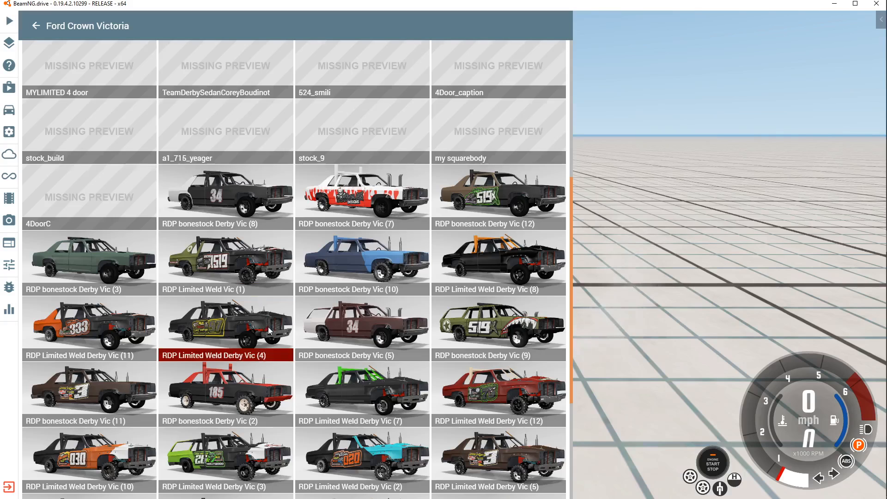
pyautogui.click(226, 394)
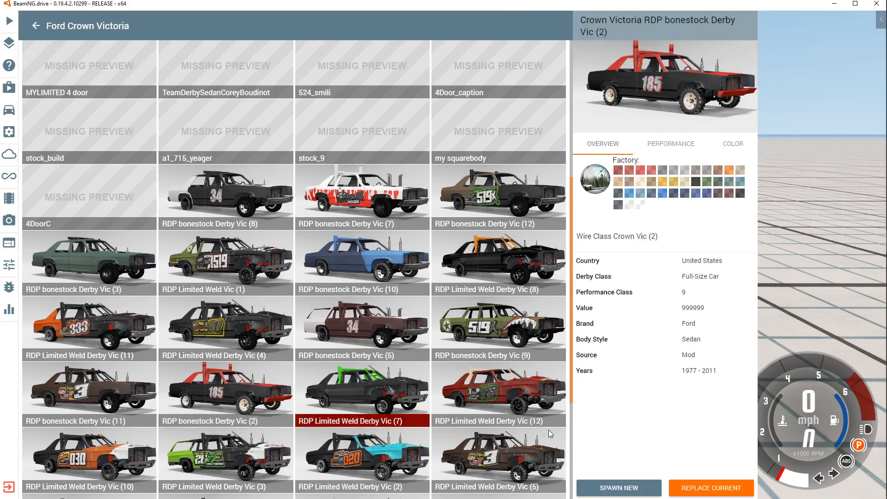
pyautogui.click(702, 490)
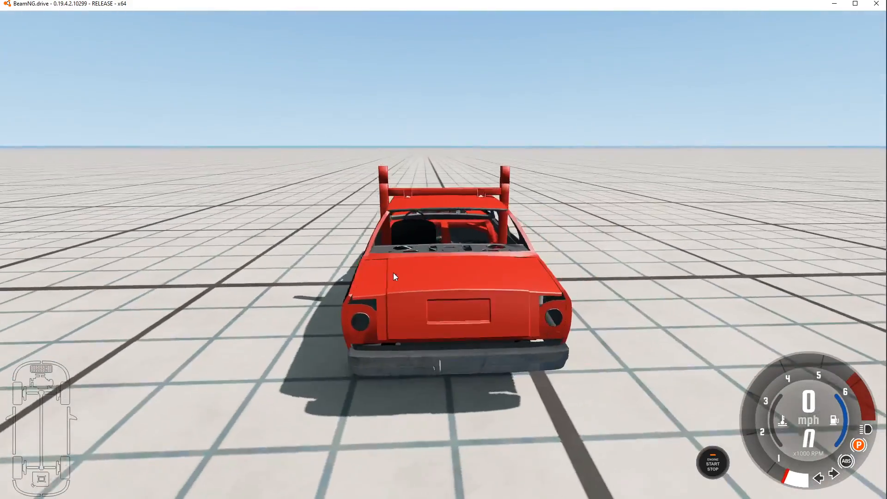
# Step: Set the Paint Design of the Crown Victoria's sedan body to youtube and leave the vehicle customization
pyautogui.hotkey('ctrl', 'e')
pyautogui.click(37, 78)
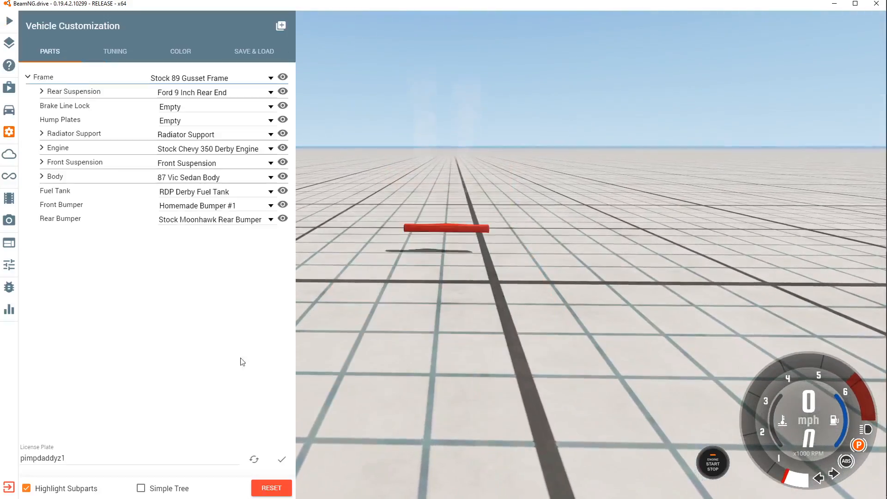
pyautogui.click(46, 179)
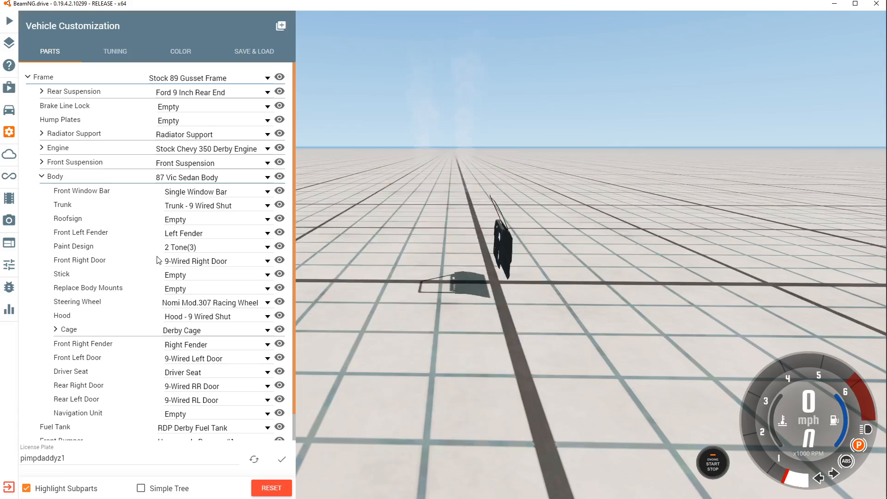
pyautogui.click(182, 248)
pyautogui.scroll(-15, 224, 283)
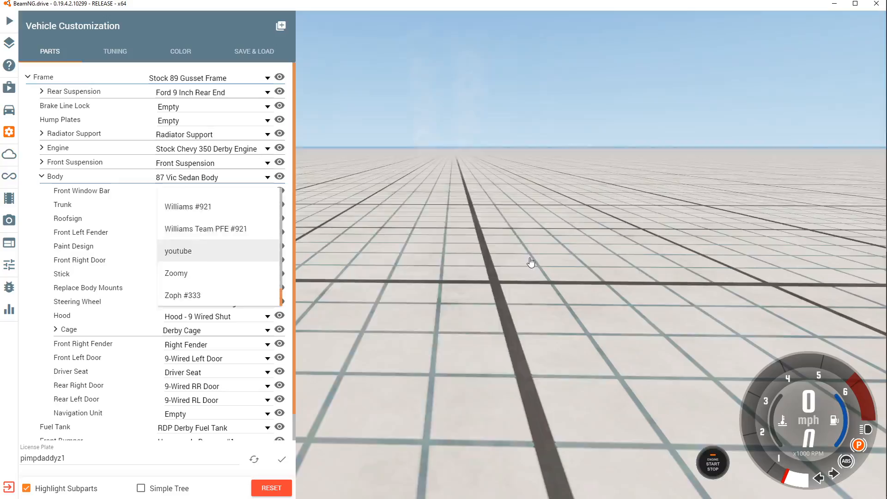
pyautogui.click(178, 251)
pyautogui.press('Escape')
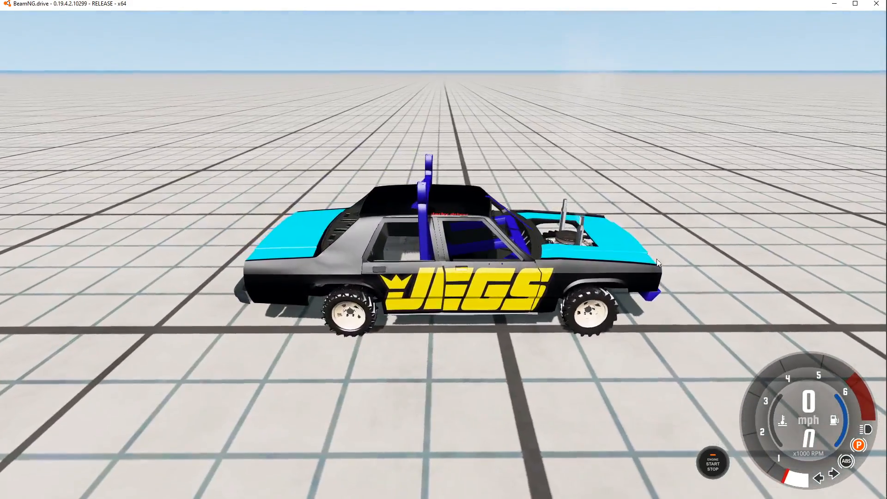
# Step: Compare the skin on the car with the skin_youtube_sedan.dds texture in paint.net, examining the car from its sides and rear
pyautogui.moveTo(875, 236)
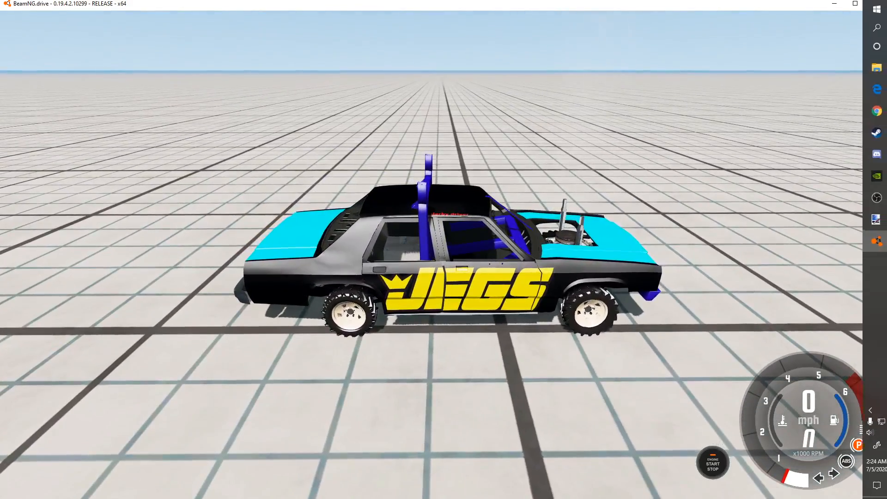
pyautogui.click(873, 220)
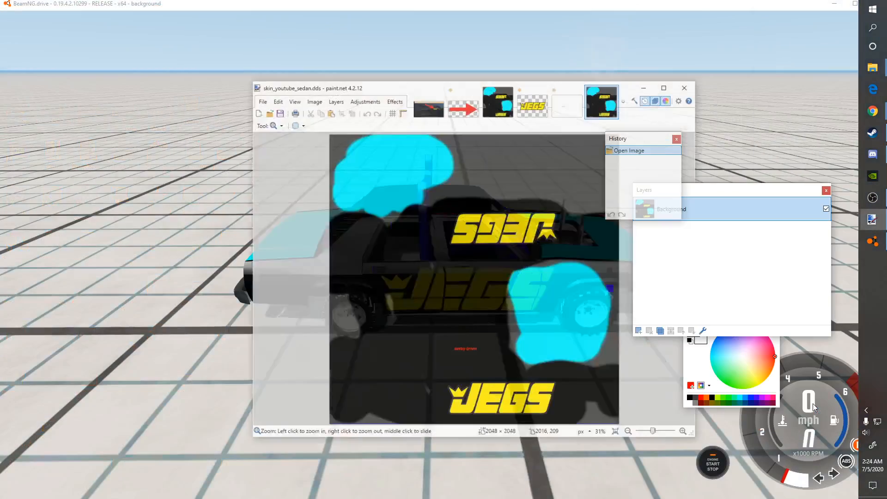
pyautogui.click(813, 403)
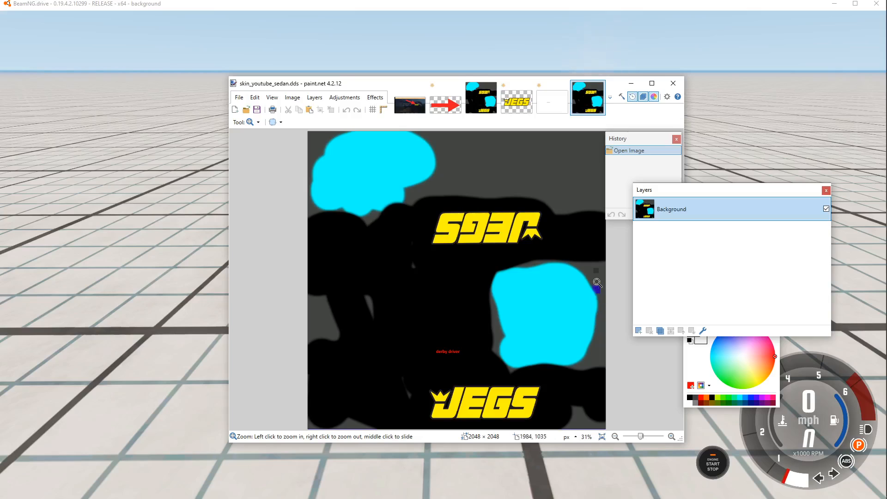
pyautogui.click(632, 84)
pyautogui.moveTo(627, 246); pyautogui.dragTo(276, 315)
pyautogui.moveTo(392, 276); pyautogui.dragTo(231, 259)
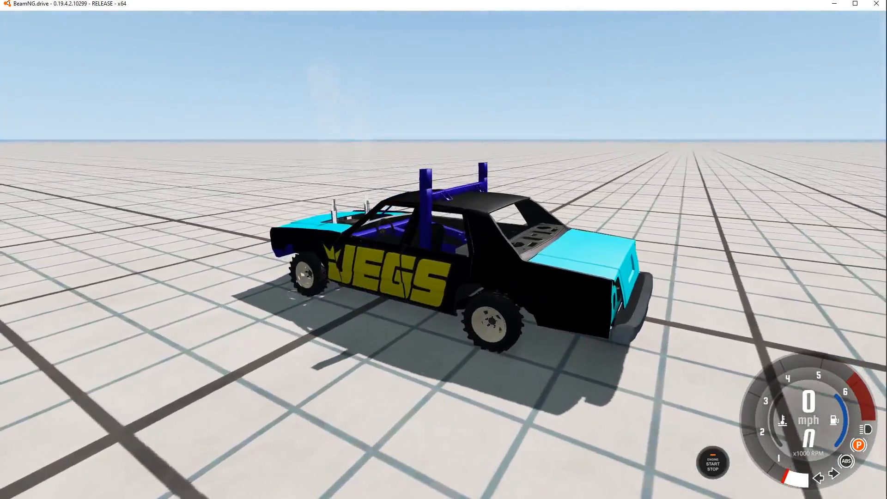
pyautogui.moveTo(444, 250); pyautogui.dragTo(328, 262)
pyautogui.moveTo(443, 250); pyautogui.dragTo(530, 263)
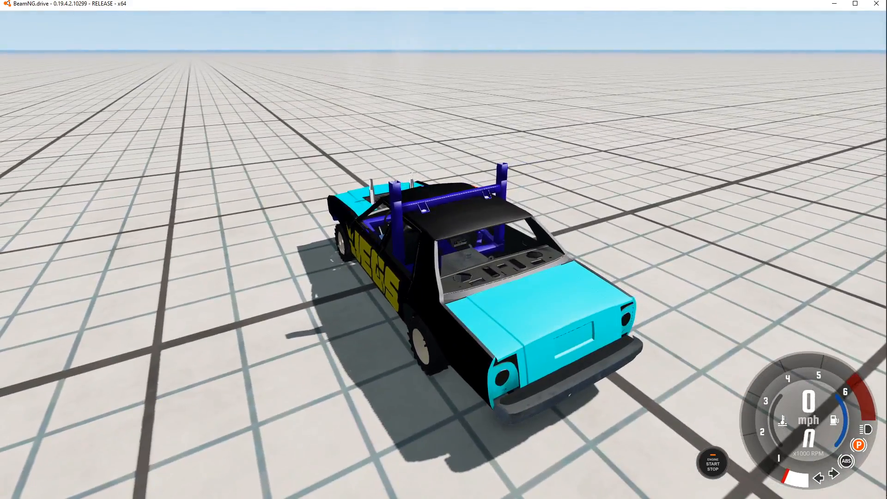
pyautogui.click(874, 198)
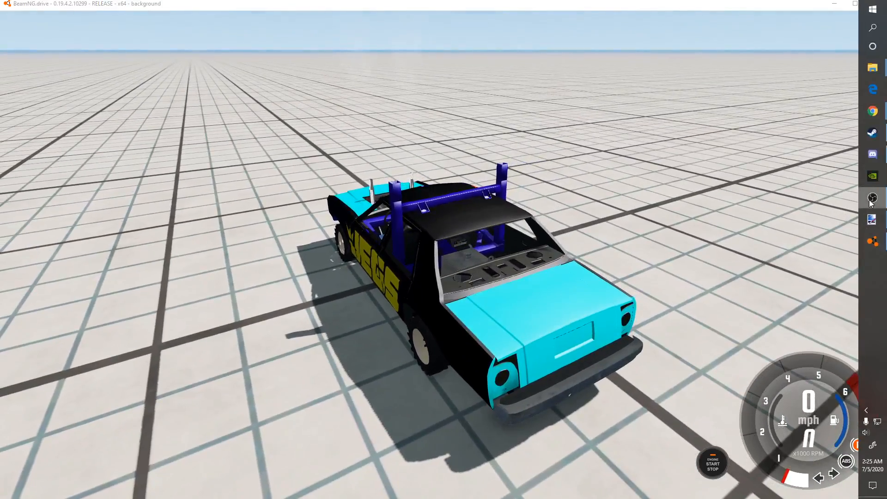